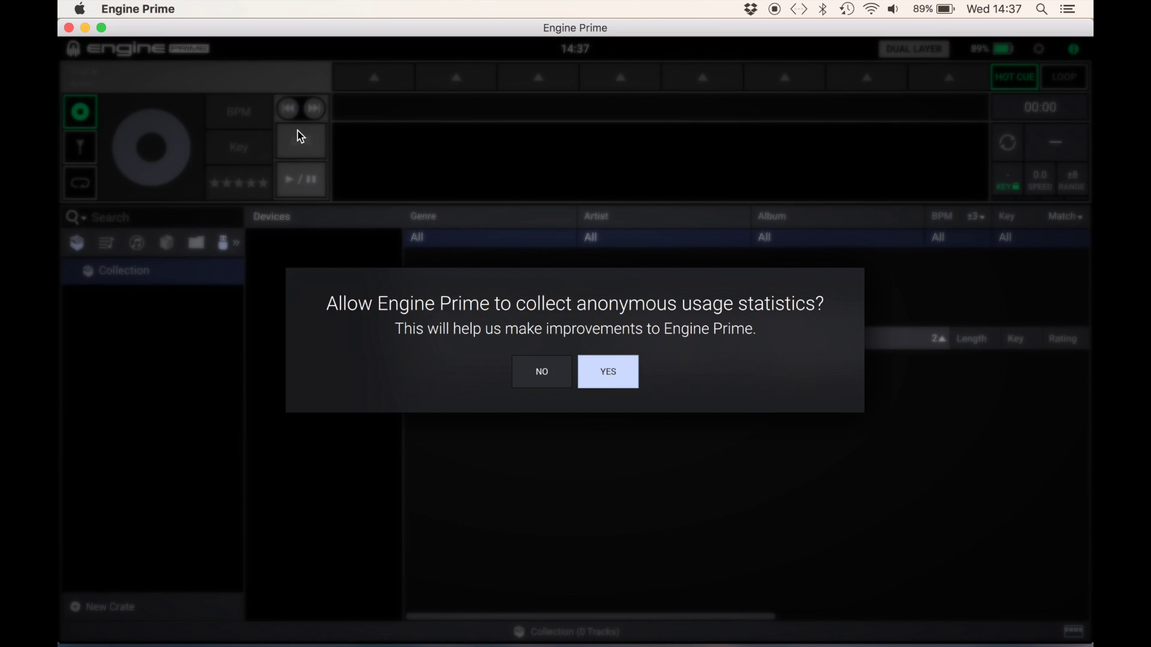
# Step: Accept sharing anonymous usage statistics so the empty library window becomes usable
pyautogui.click(608, 378)
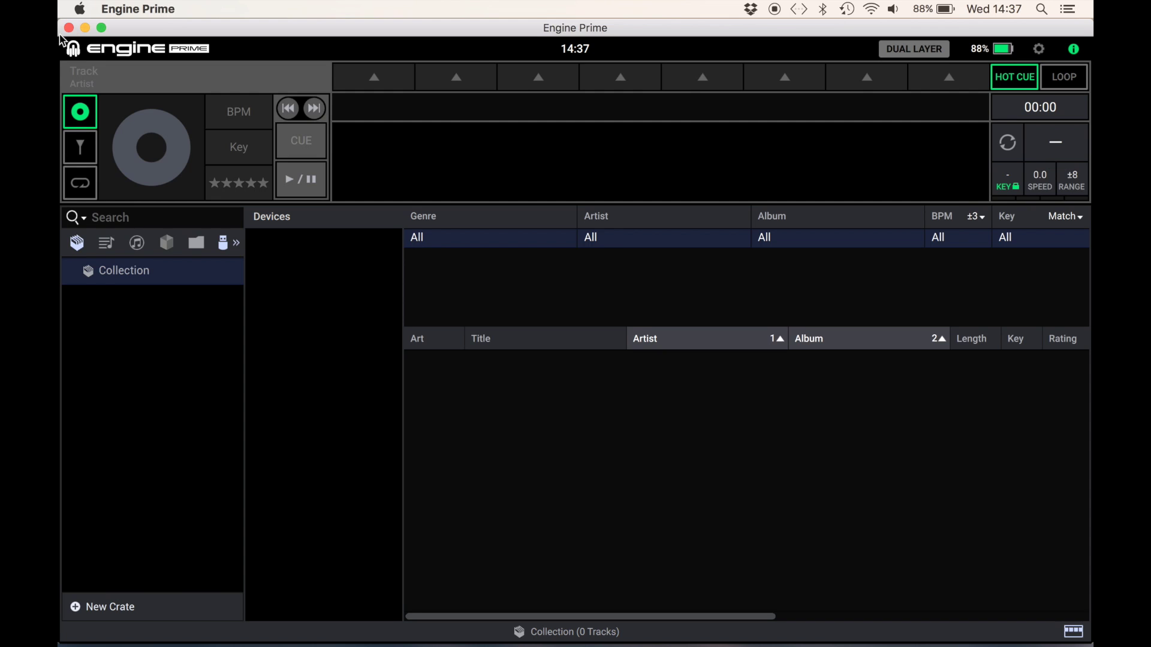
# Step: Look over the playlists and the collection, then start updating the iTunes Library into the collection
pyautogui.click(106, 242)
pyautogui.click(106, 280)
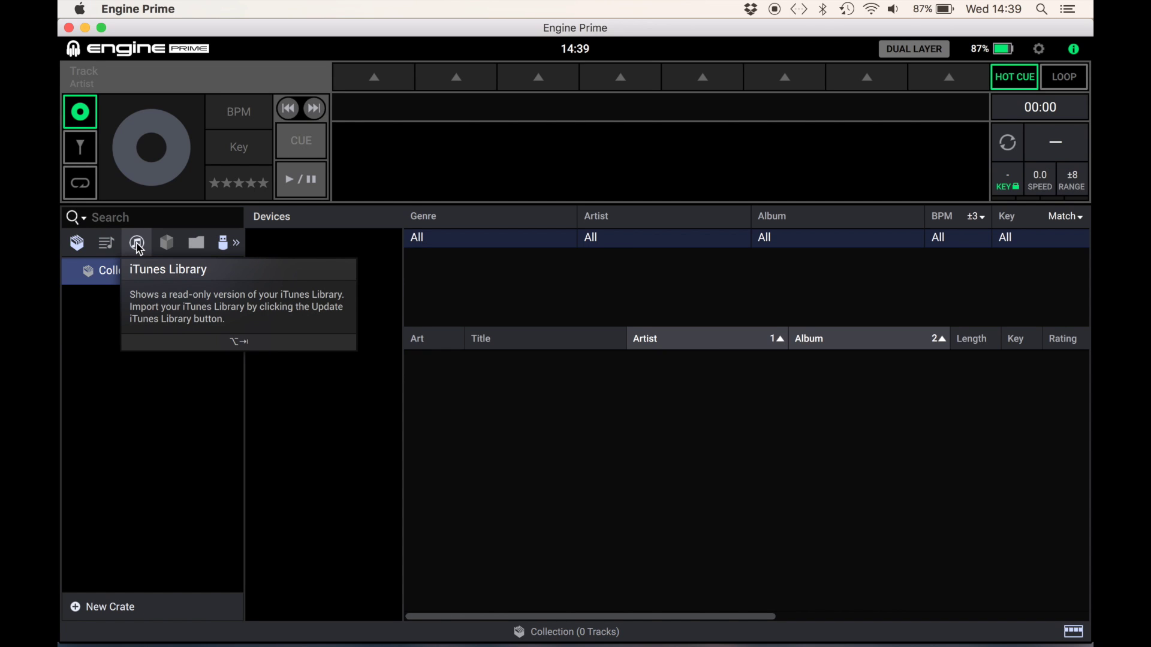
pyautogui.click(137, 244)
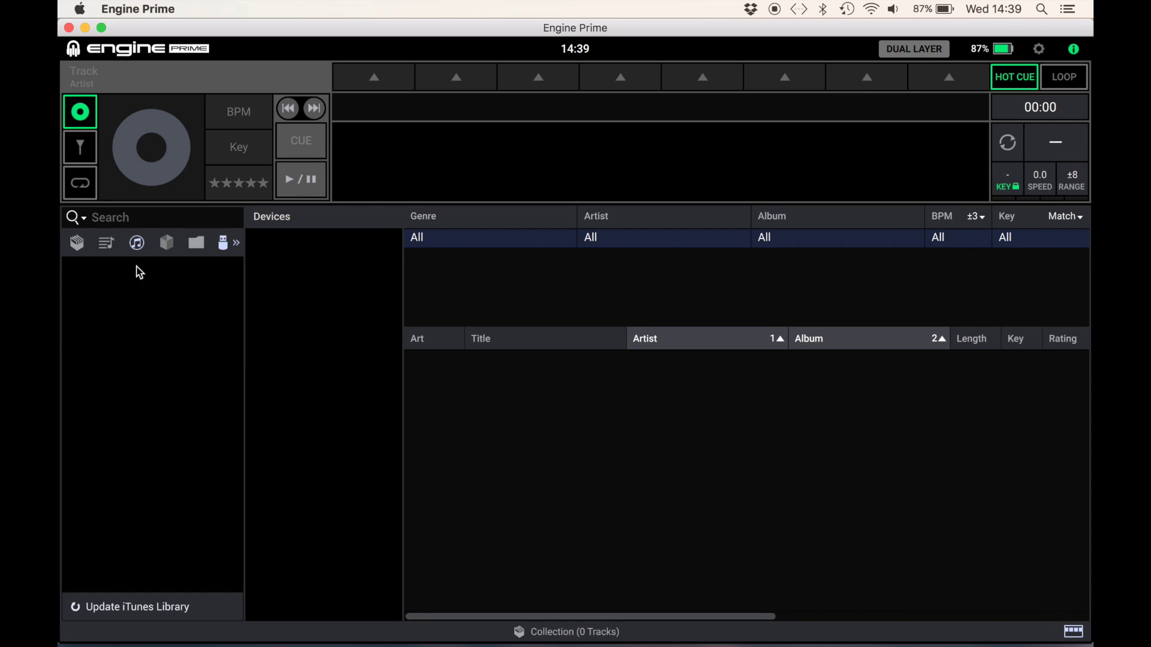
pyautogui.click(128, 607)
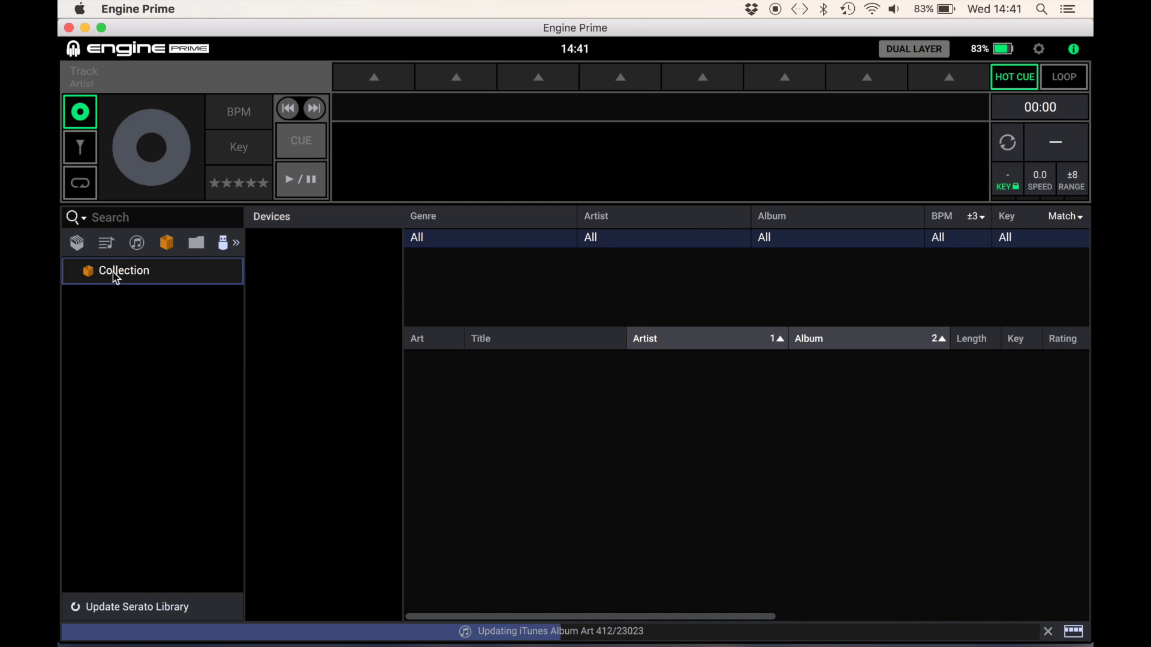
# Step: Start the Serato library import and keep Default Device, Cue track start and Beat sync mode
pyautogui.click(109, 615)
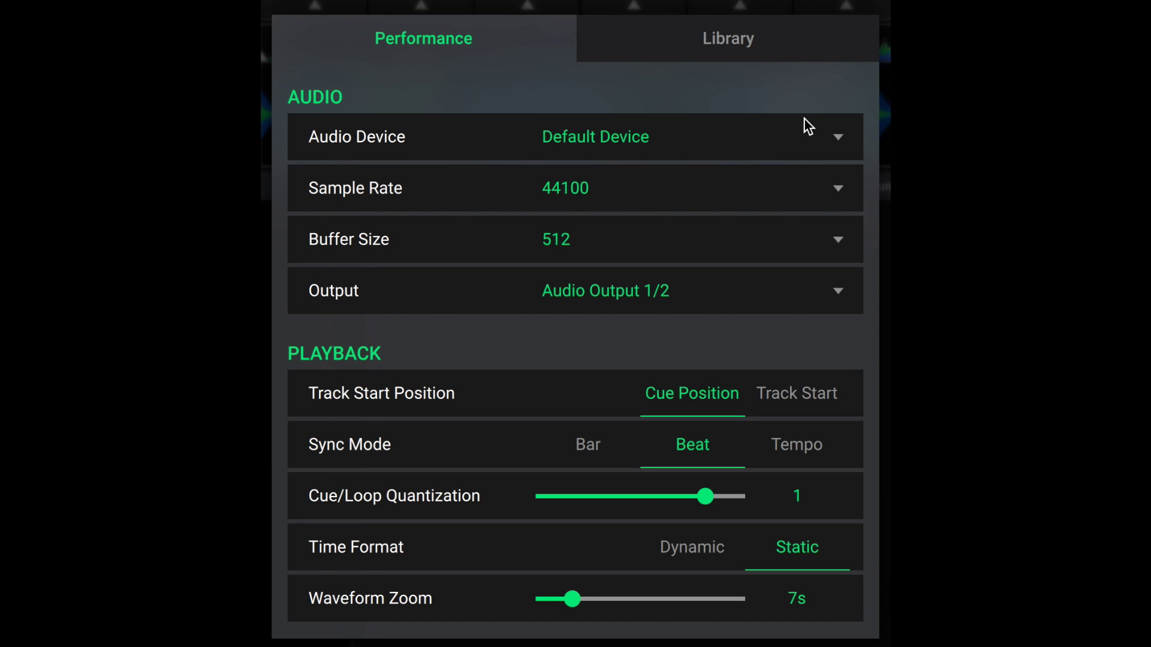
pyautogui.click(839, 138)
pyautogui.click(779, 87)
pyautogui.click(788, 397)
pyautogui.click(707, 397)
pyautogui.click(592, 453)
pyautogui.click(694, 449)
# Step: Set cue/loop quantization to 1, time format to Static and waveform zoom to 9s
pyautogui.moveTo(705, 499)
pyautogui.mouseDown()
pyautogui.moveTo(531, 504)
pyautogui.moveTo(749, 494)
pyautogui.moveTo(713, 494)
pyautogui.mouseUp()
pyautogui.click(705, 550)
pyautogui.click(802, 555)
pyautogui.click(714, 551)
pyautogui.click(774, 549)
pyautogui.moveTo(569, 601)
pyautogui.mouseDown()
pyautogui.moveTo(625, 600)
pyautogui.moveTo(551, 603)
pyautogui.moveTo(579, 602)
pyautogui.mouseUp()
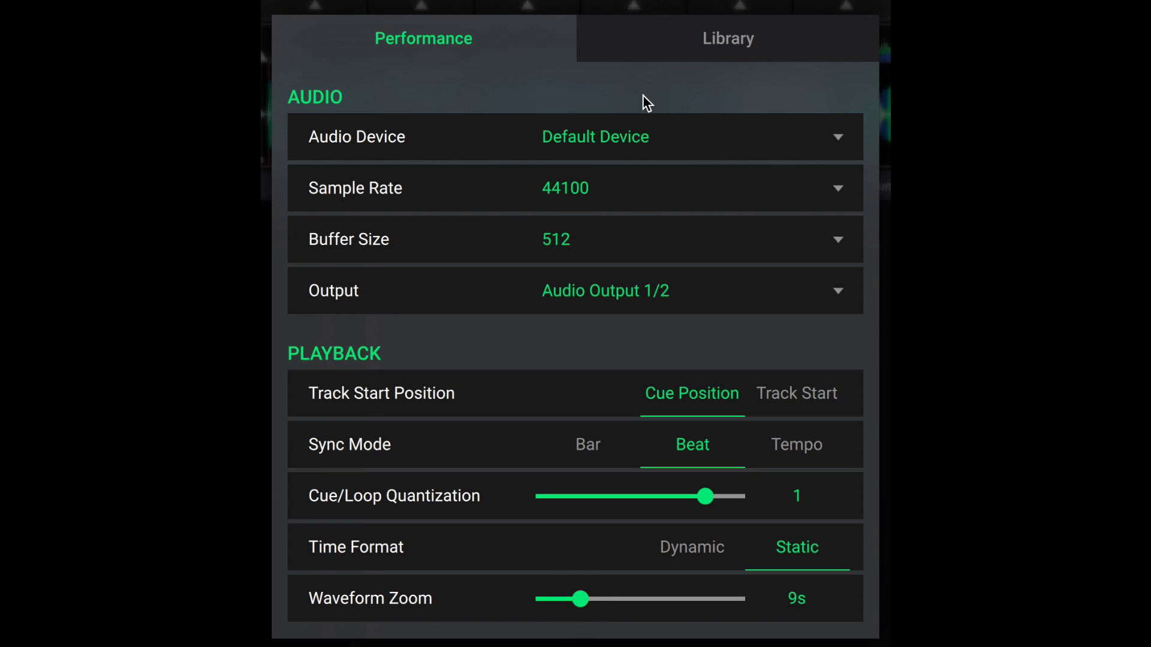
# Step: In Library settings, cycle key notation through Flats, Open Key and Sharps, ending on Camelot
pyautogui.click(704, 42)
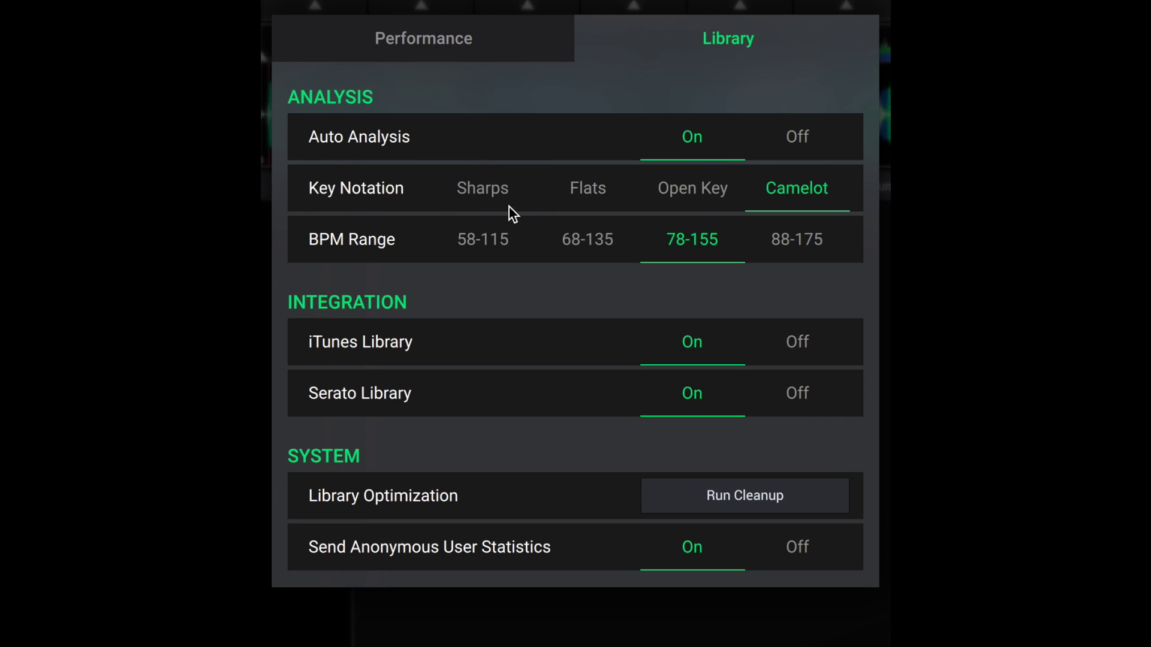
pyautogui.click(620, 191)
pyautogui.click(690, 193)
pyautogui.click(475, 207)
pyautogui.click(706, 201)
pyautogui.click(831, 196)
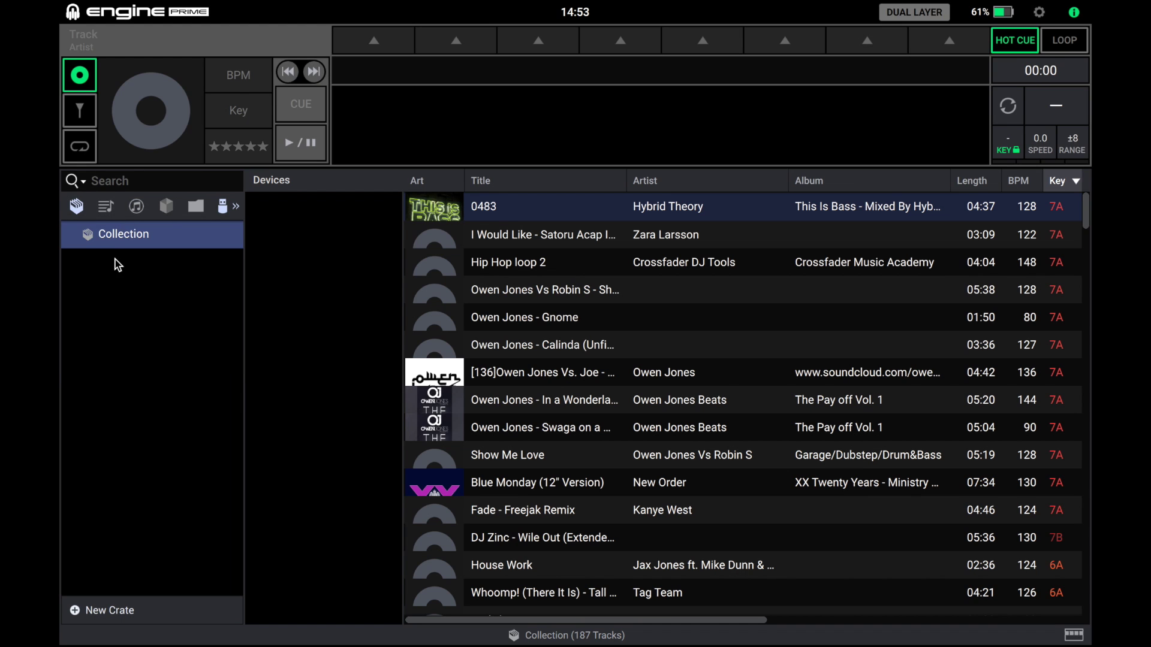
# Step: Browse back and forth between the imported Serato crates and iTunes playlists
pyautogui.click(166, 207)
pyautogui.click(136, 206)
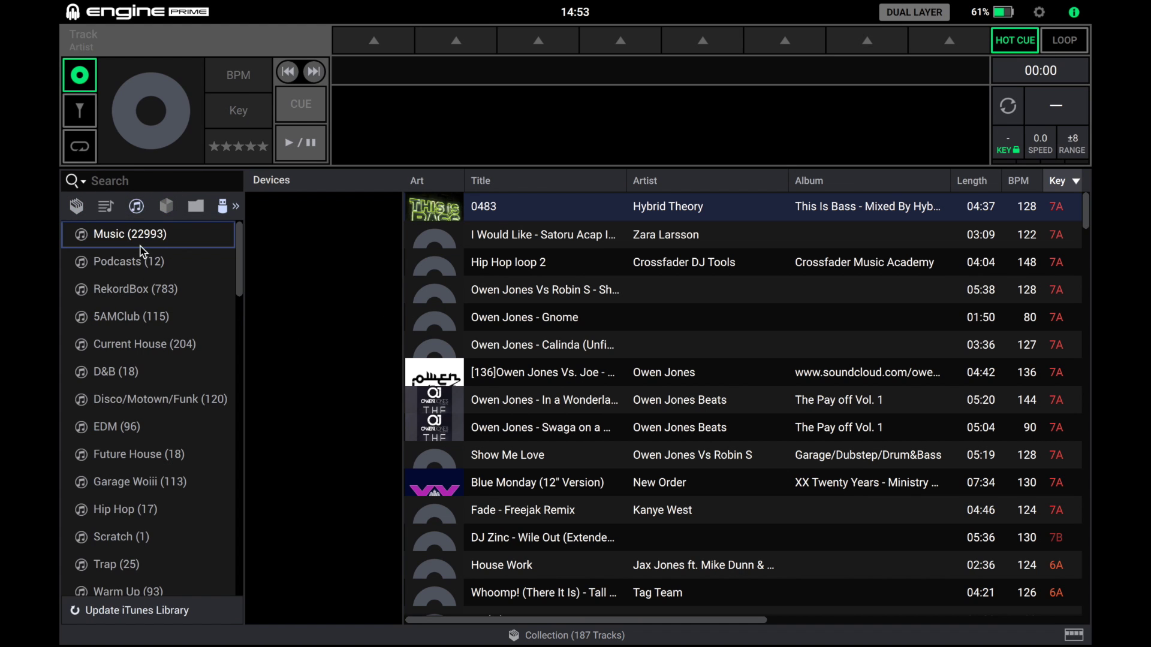
pyautogui.click(168, 211)
pyautogui.scroll(-5, 159, 240)
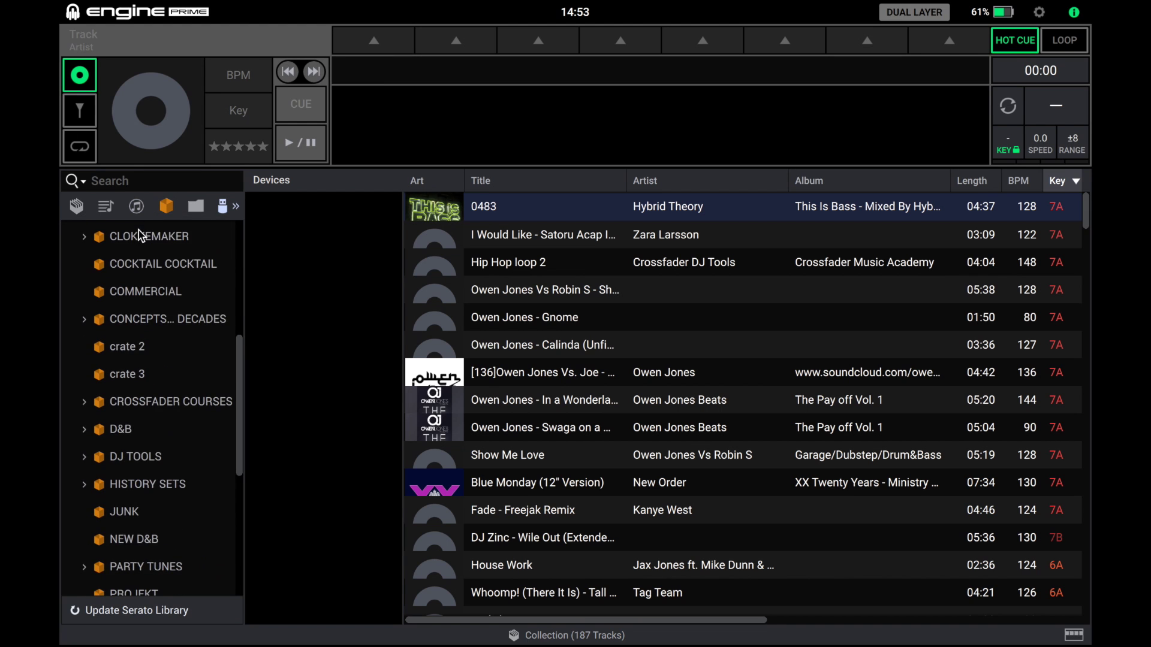
pyautogui.click(137, 208)
pyautogui.scroll(-7, 147, 370)
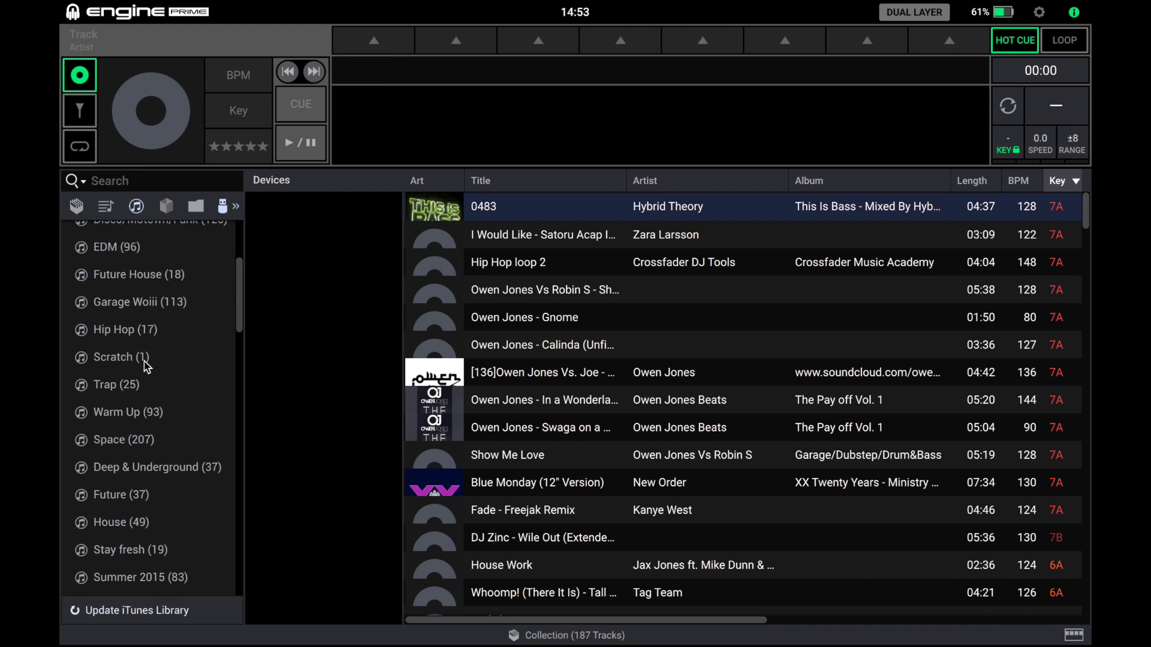
pyautogui.scroll(6, 149, 362)
pyautogui.click(166, 206)
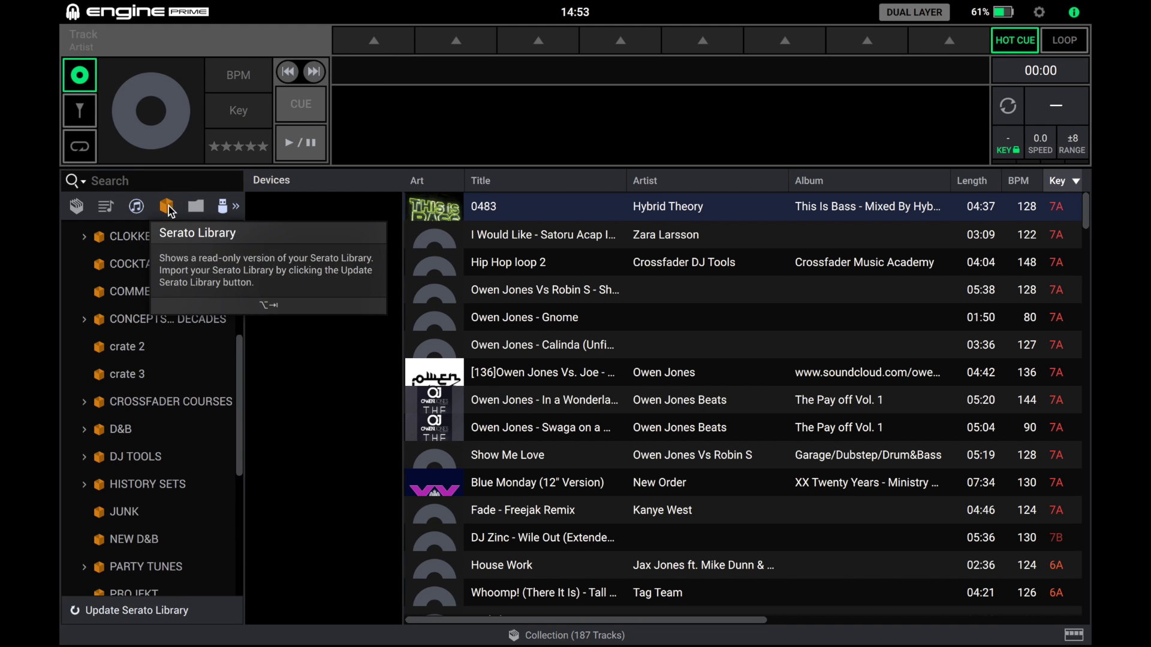
pyautogui.scroll(-3, 145, 368)
# Step: Step through the Serato crates, including NEW D&B, and open the Clokke 4 crate
pyautogui.click(143, 379)
pyautogui.press('Down')
pyautogui.press('Down')
pyautogui.press('Down')
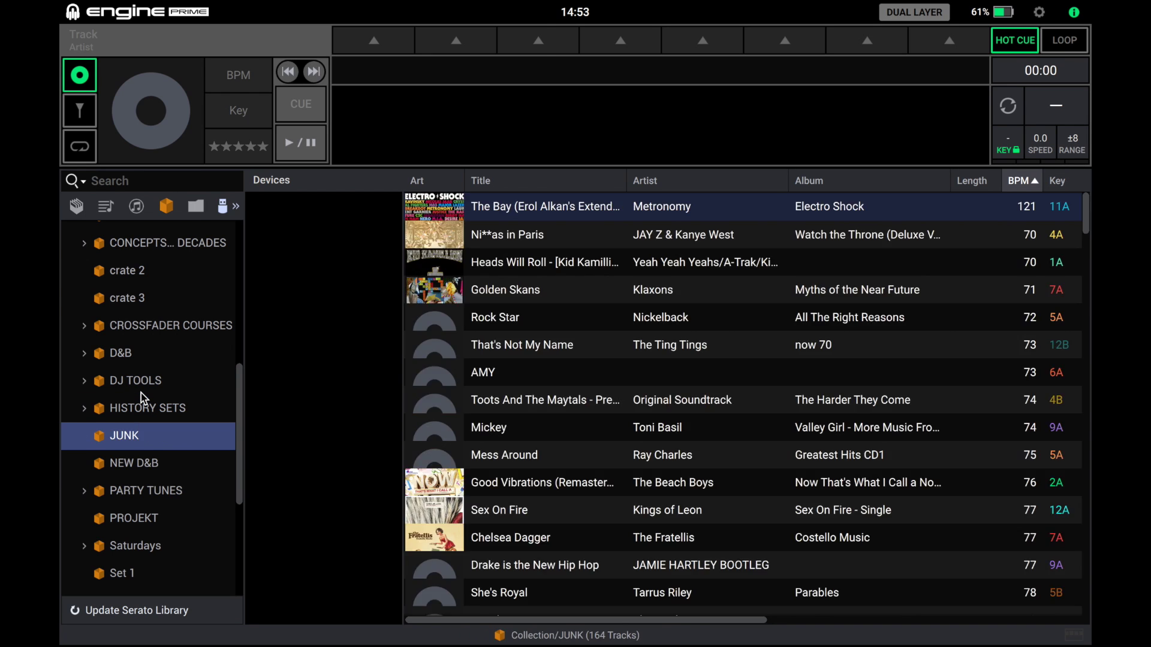
pyautogui.press('Down')
pyautogui.press('Up')
pyautogui.press('Up')
pyautogui.press('Up')
pyautogui.press('Down')
pyautogui.press('Down')
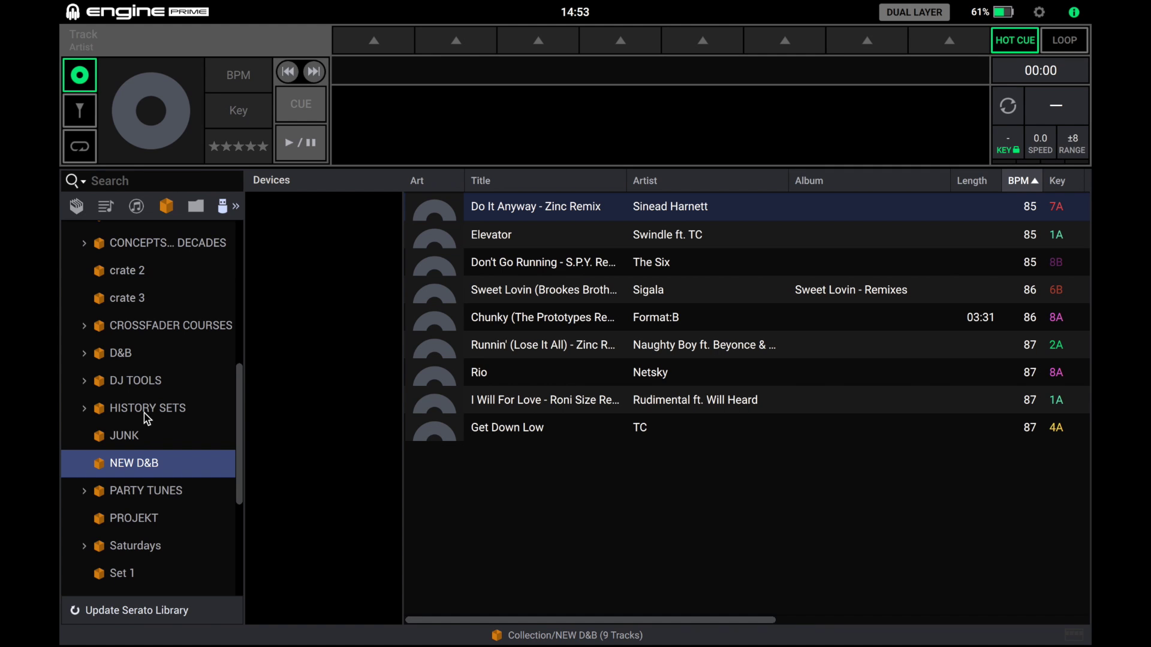
pyautogui.scroll(8, 157, 319)
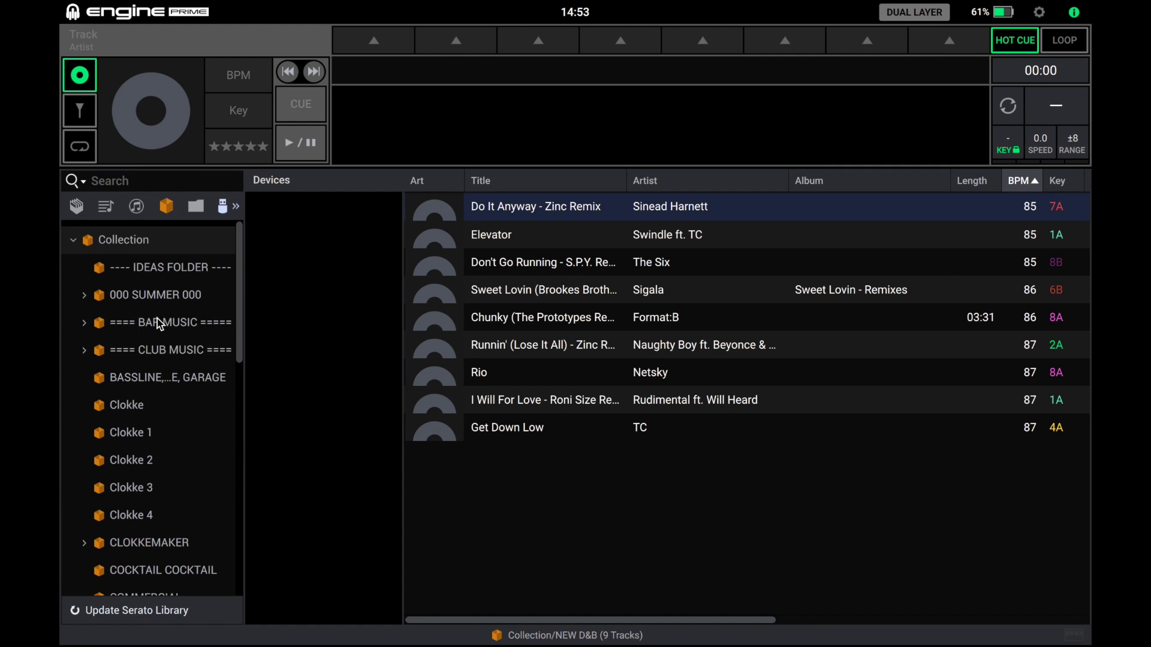
pyautogui.scroll(-9, 157, 319)
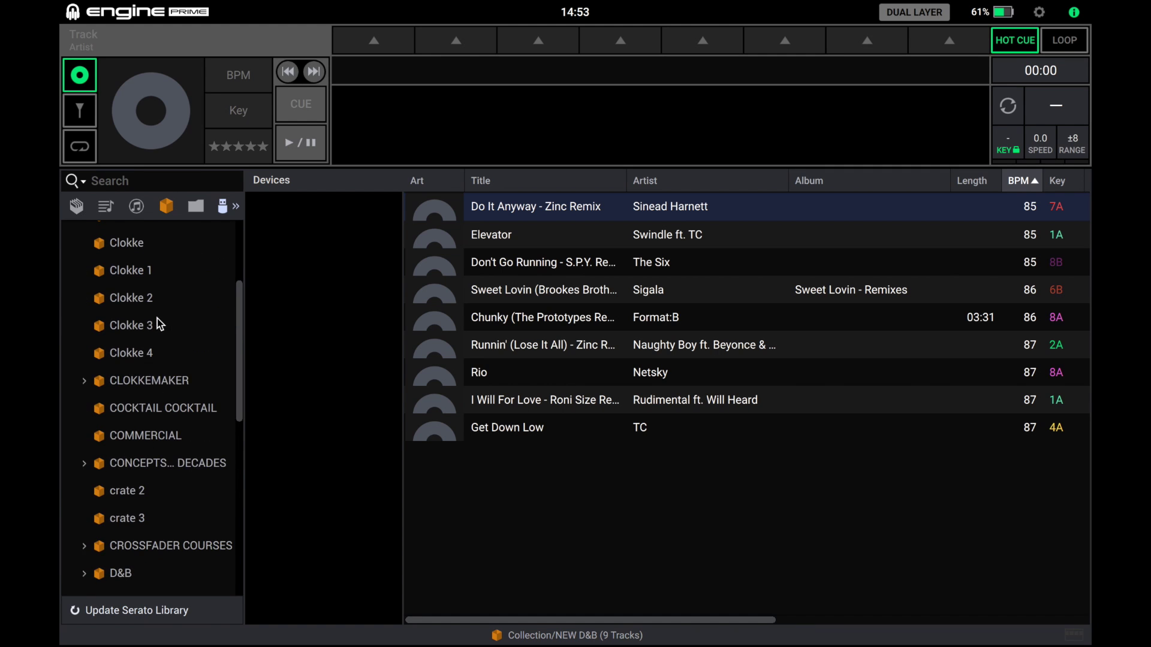
pyautogui.click(147, 336)
# Step: Load 'Uruguay (EDXs Dubai Skyline remix)' onto the deck, play it and audition its hot cues
pyautogui.moveTo(514, 253)
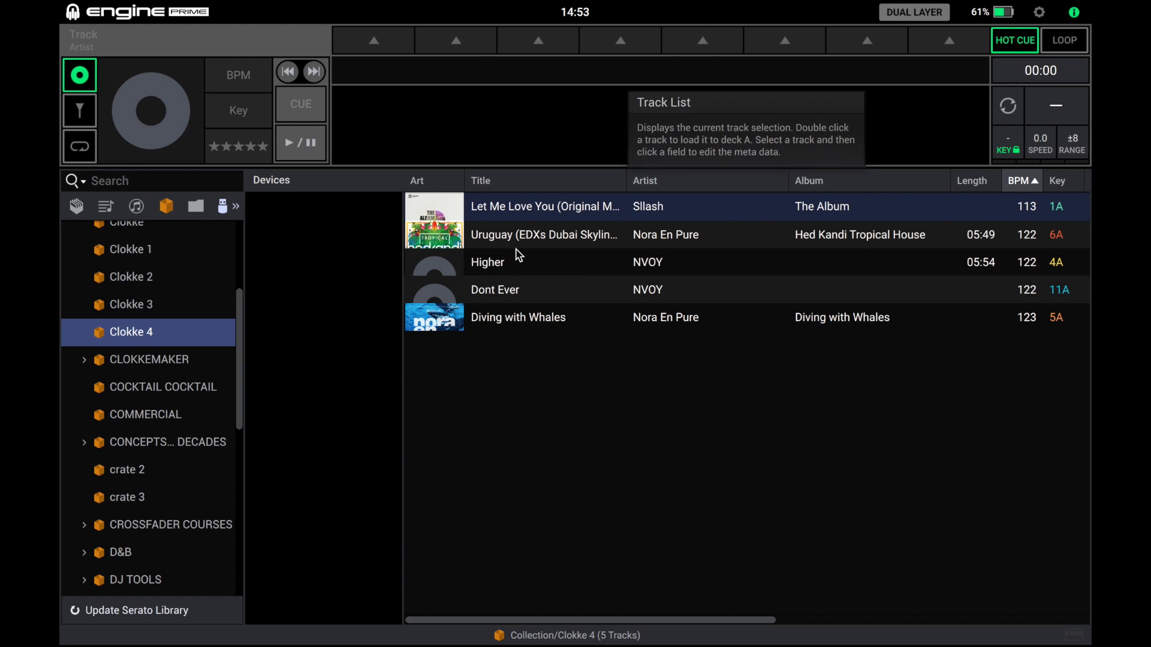
pyautogui.moveTo(489, 243); pyautogui.dragTo(478, 111)
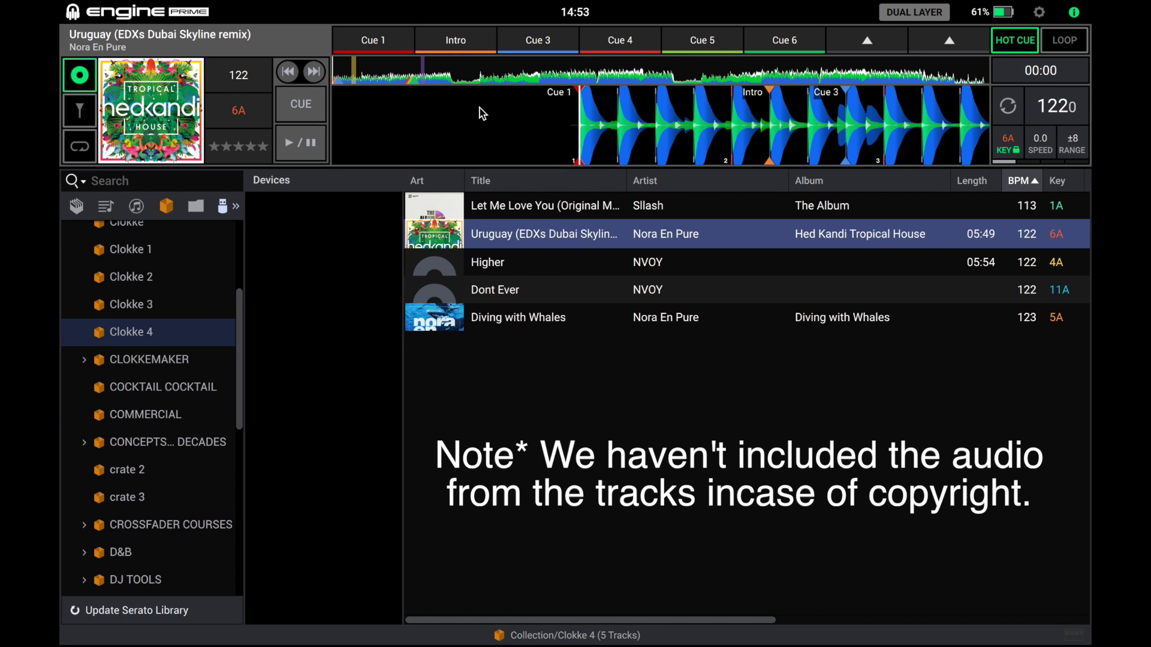
pyautogui.press('space')
pyautogui.click(453, 48)
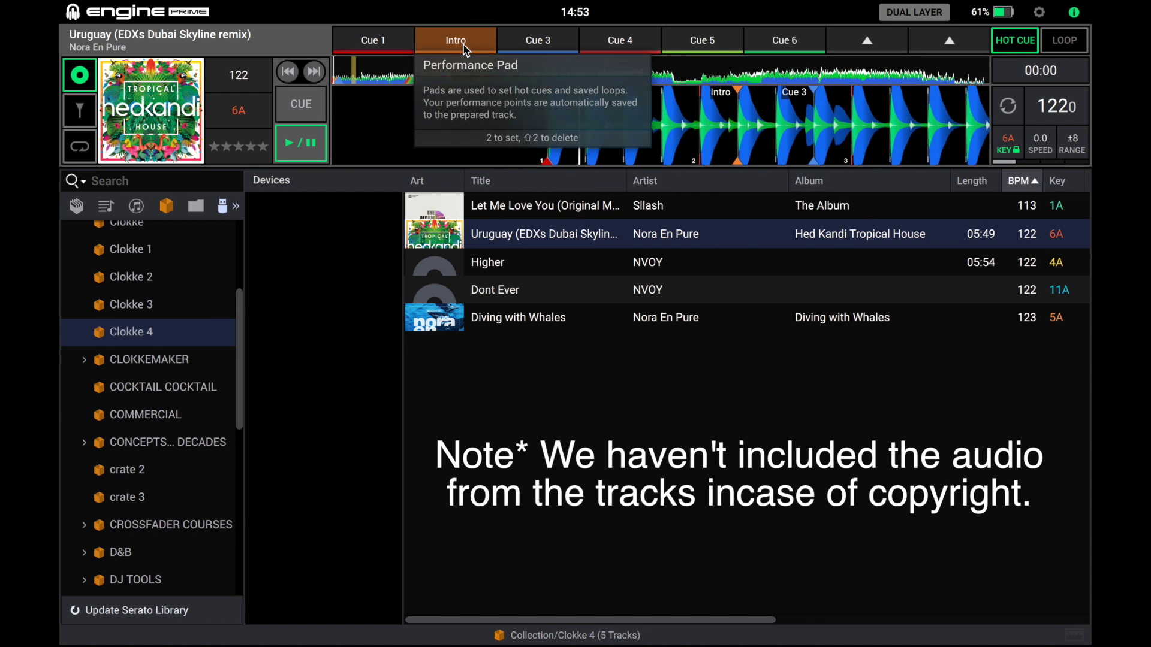
pyautogui.click(543, 42)
pyautogui.click(620, 41)
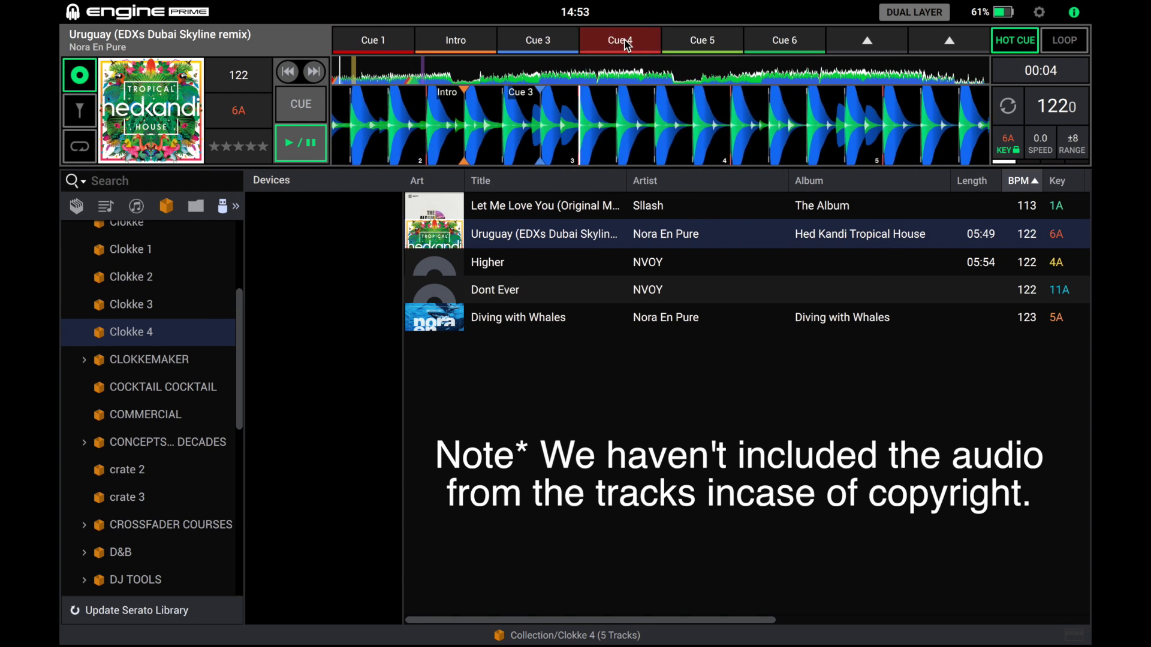
pyautogui.click(714, 41)
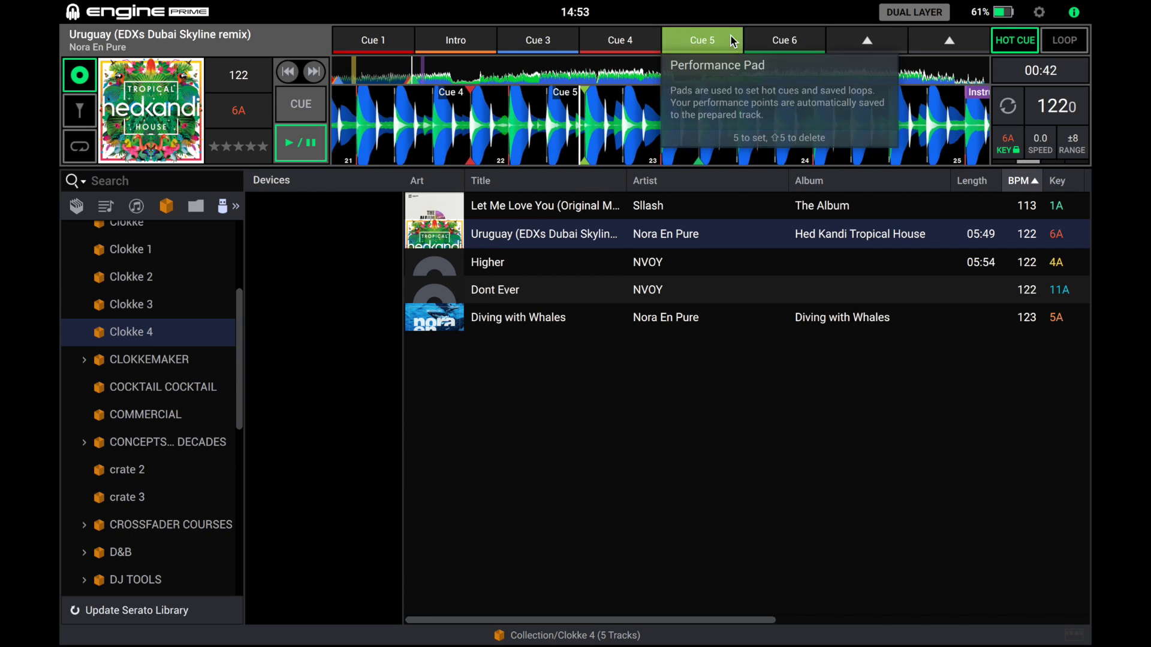
pyautogui.click(773, 40)
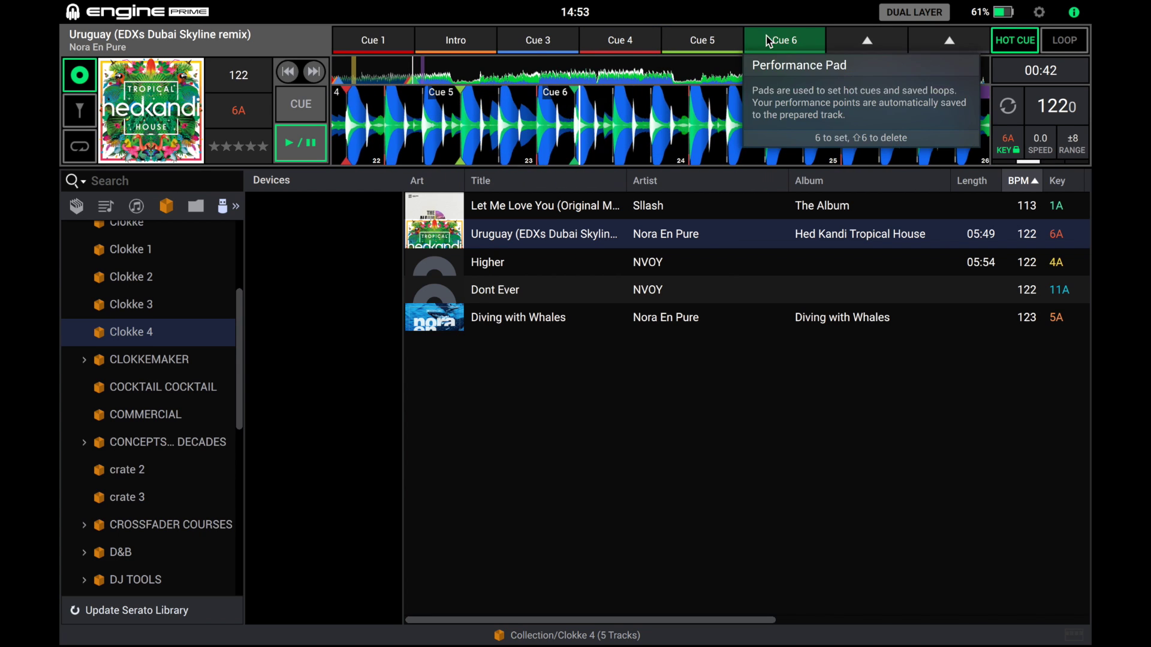
# Step: Rename Cue 3 to 'Drop' in orange, then check the Intro and Cue 4 points
pyautogui.click(532, 42)
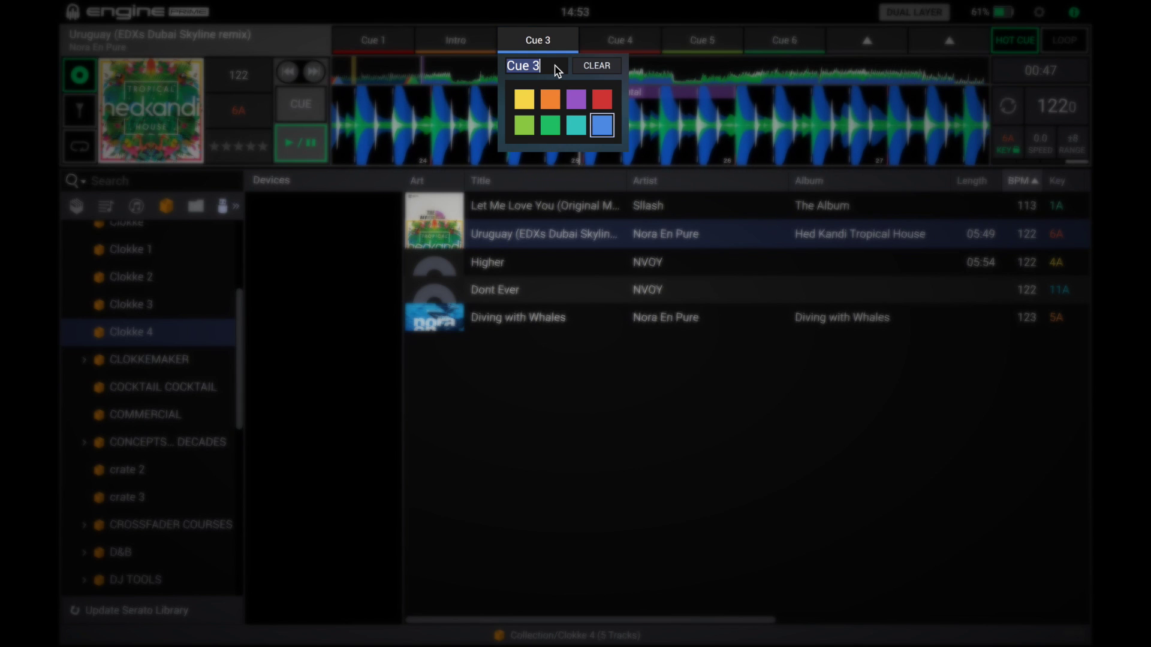
pyautogui.write('Drop')
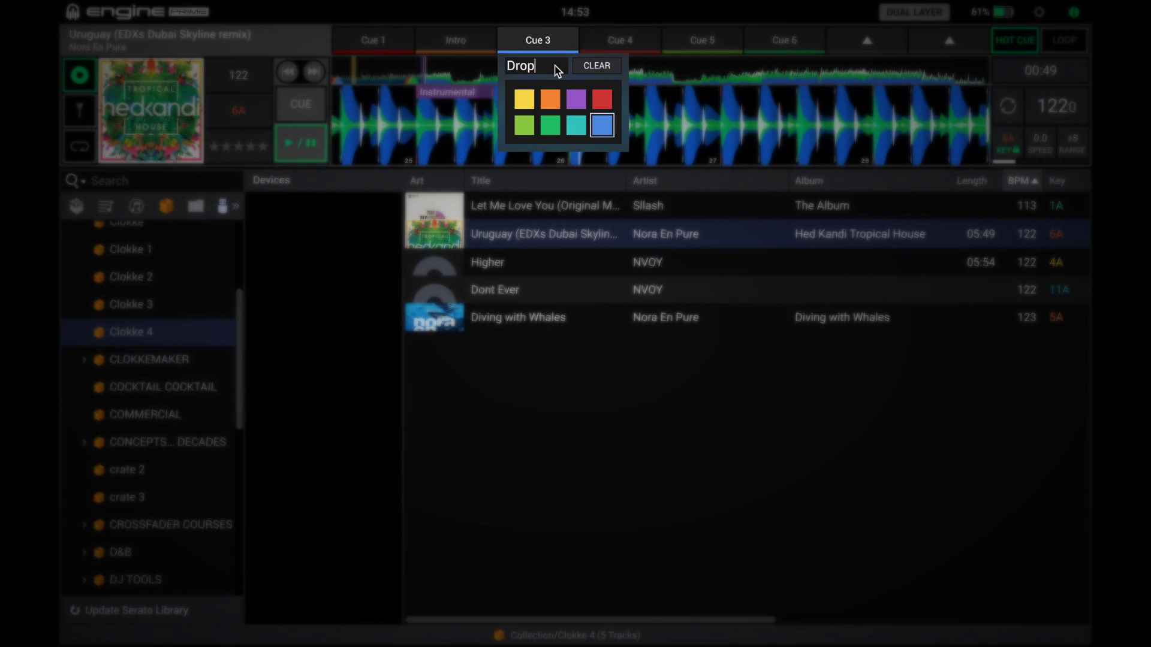
pyautogui.click(550, 98)
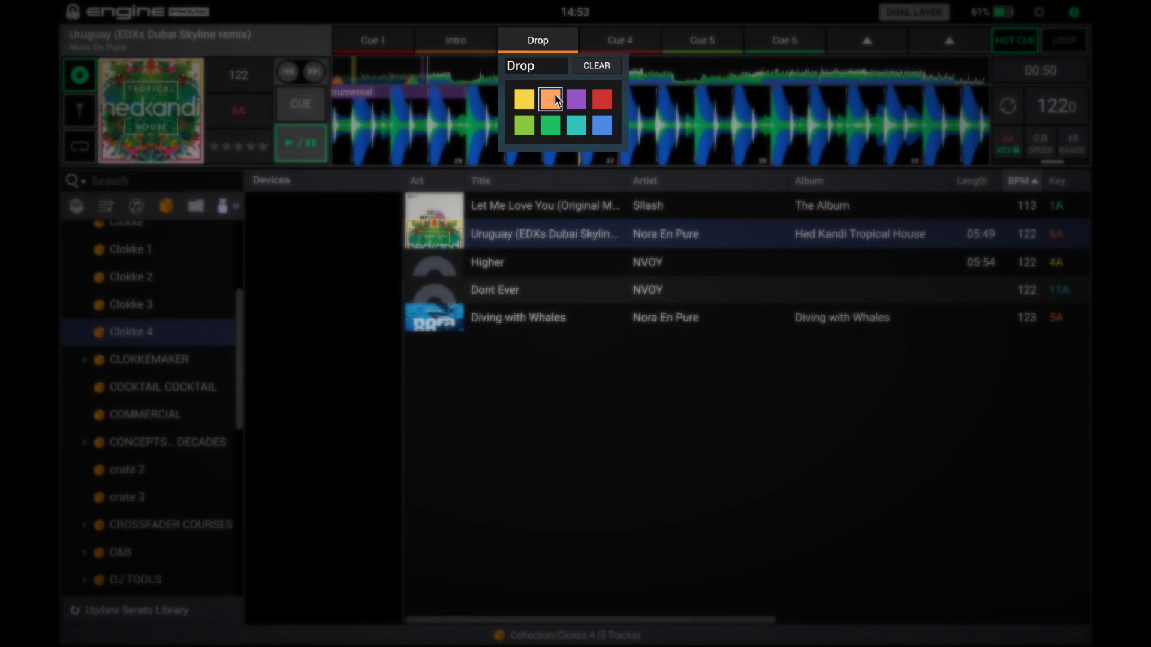
pyautogui.click(562, 262)
pyautogui.click(461, 41)
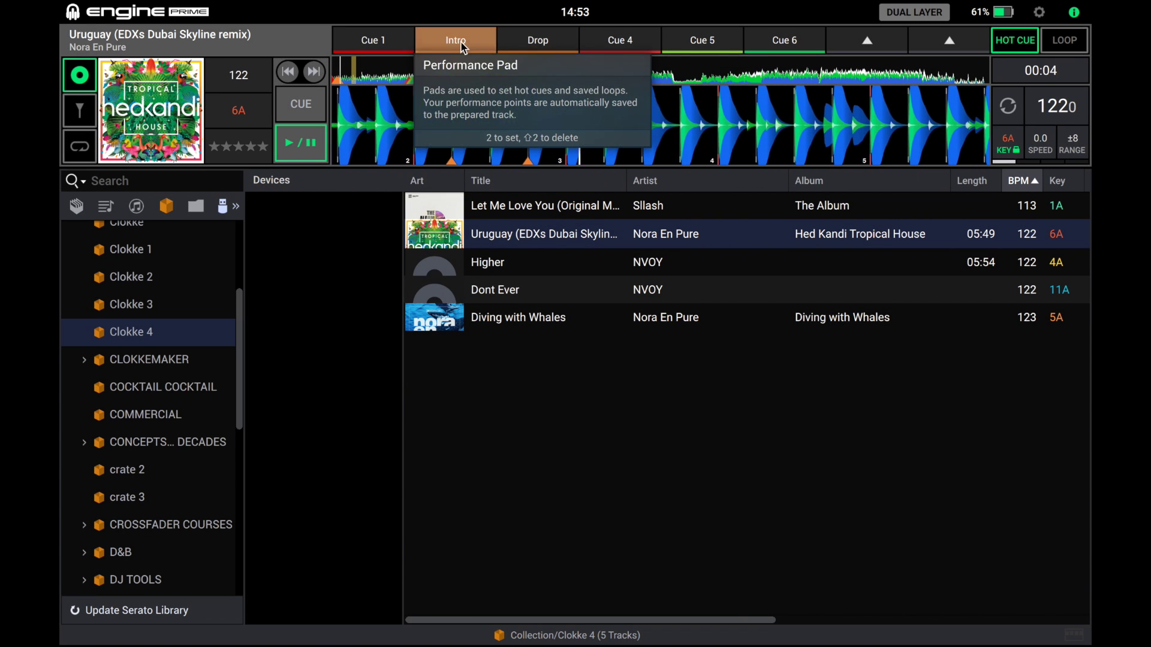
pyautogui.click(624, 46)
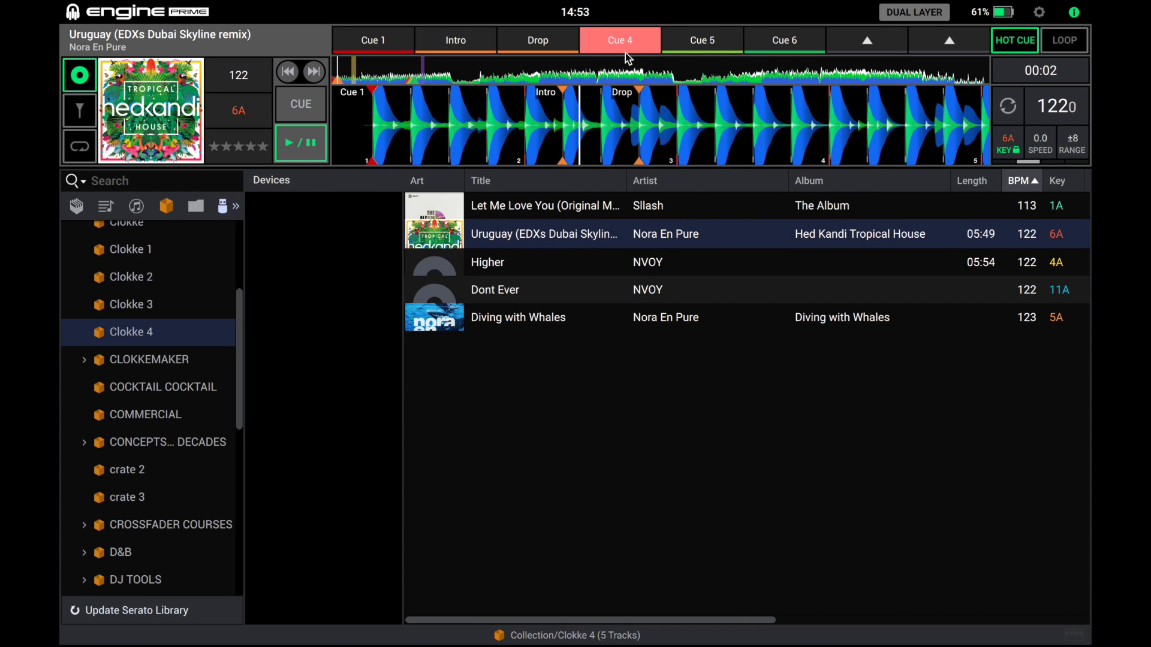
# Step: Play the track from the cue and jump to about 01:57, 00:55, 01:36 and 02:16
pyautogui.click(303, 110)
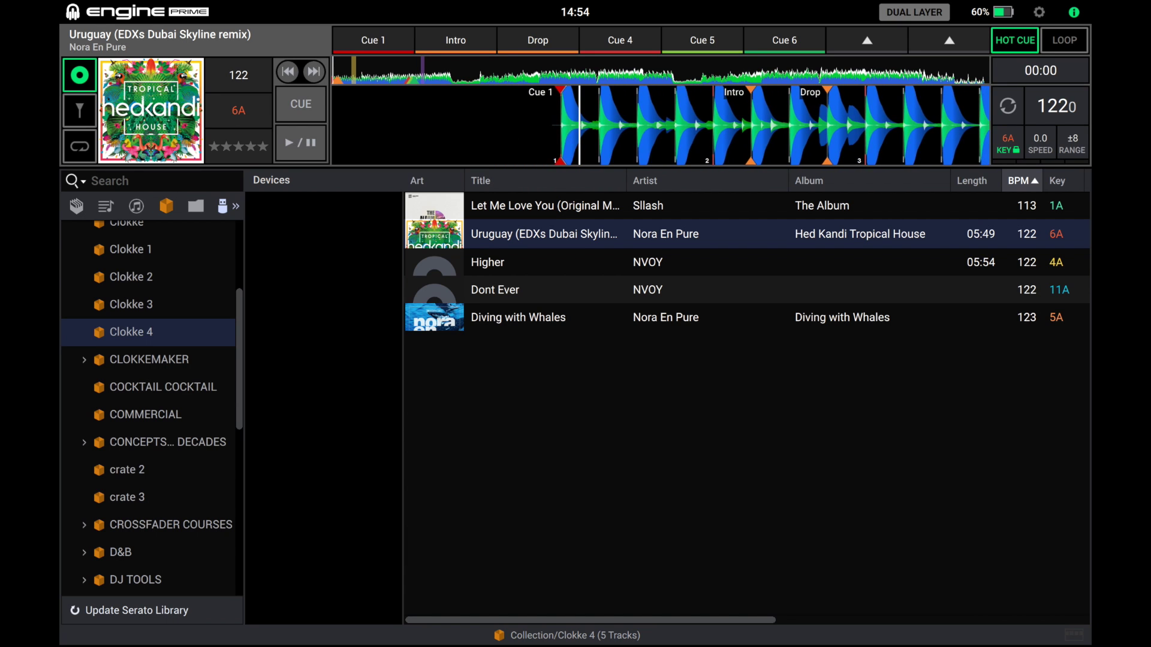
pyautogui.press('space')
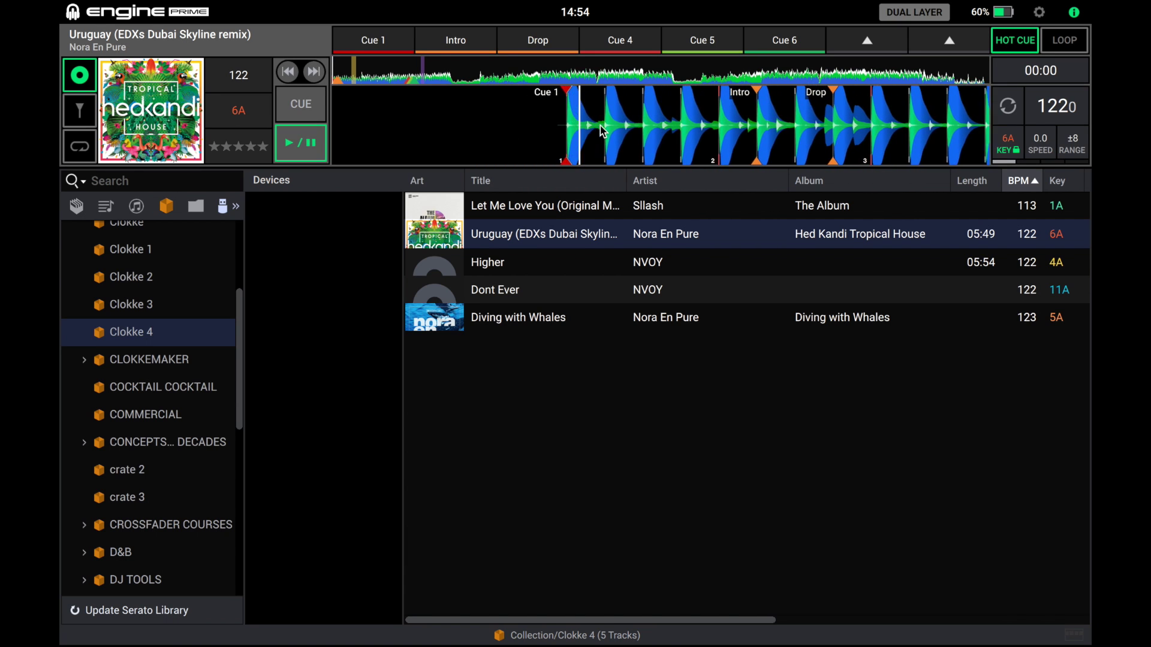
pyautogui.click(553, 75)
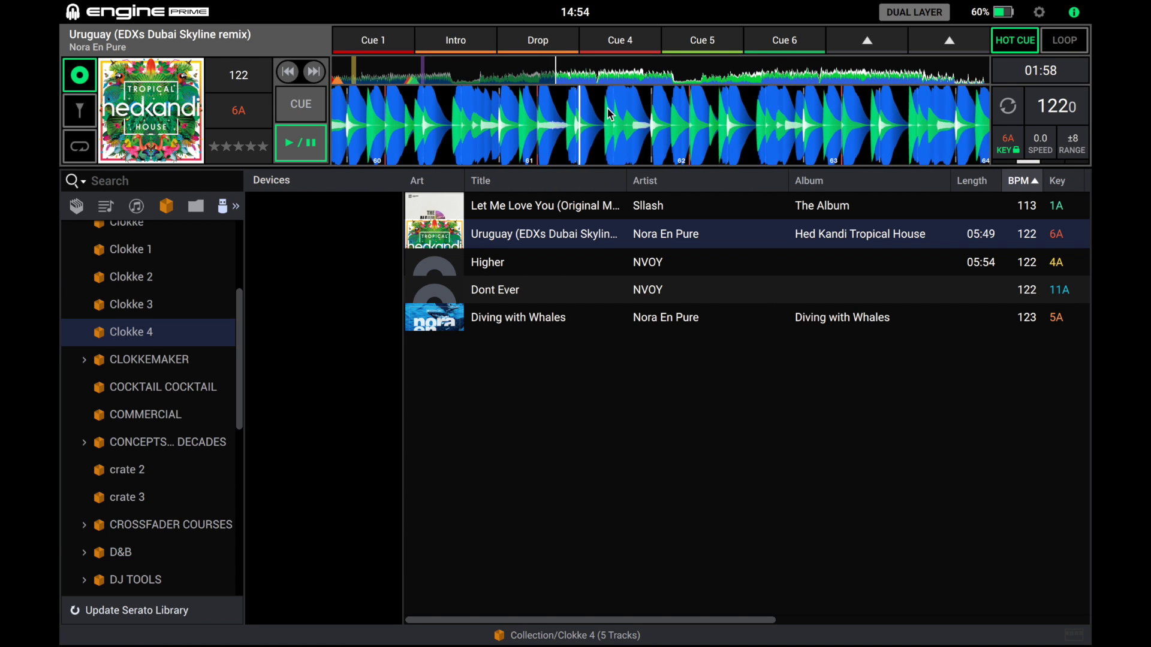
pyautogui.click(436, 75)
pyautogui.click(512, 77)
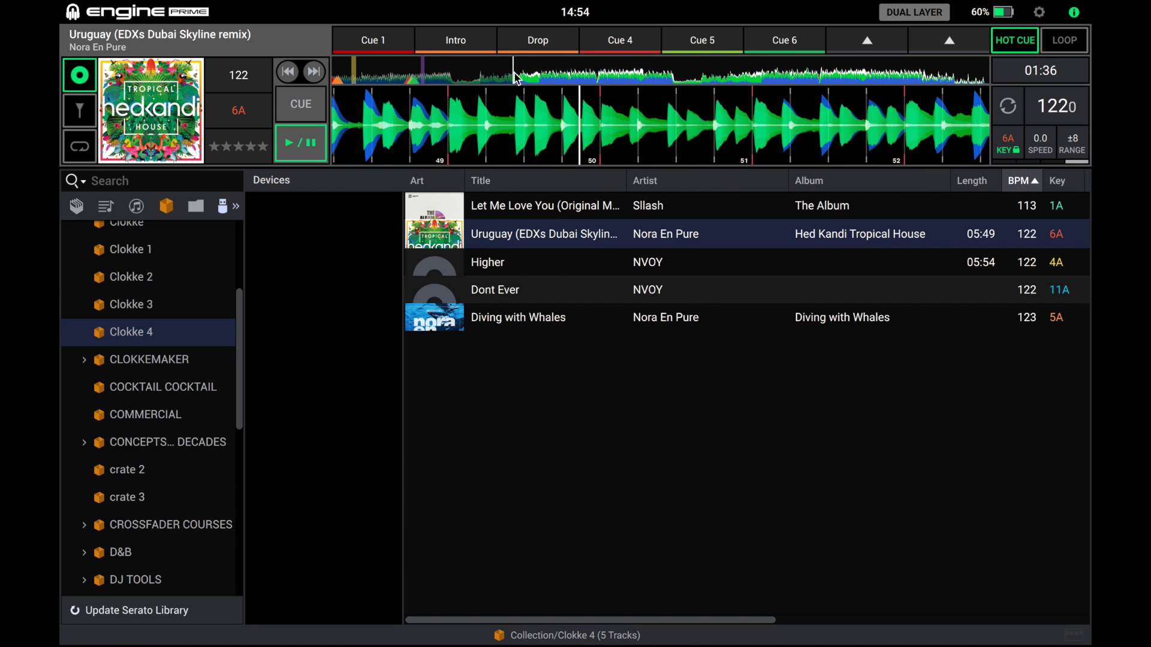
pyautogui.click(590, 77)
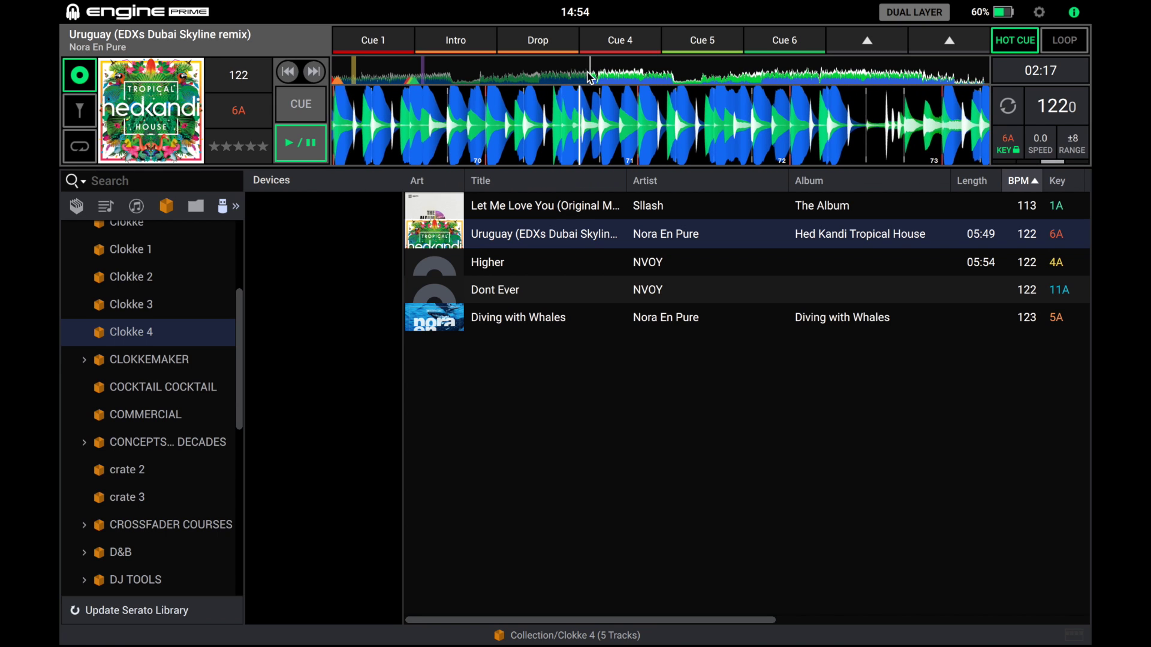
# Step: Test beatgrid edits: BPM 122.001 and back, halve to 61 and double, nudge grid earlier/later, ending at 122.000
pyautogui.press('space')
pyautogui.click(82, 114)
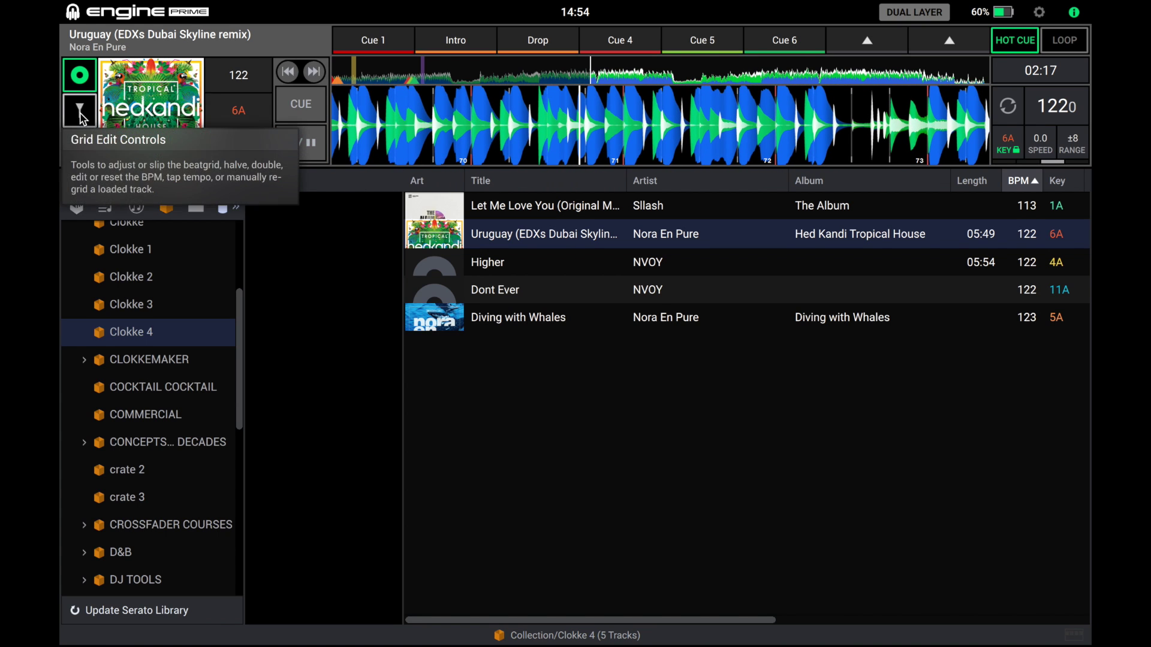
pyautogui.click(273, 160)
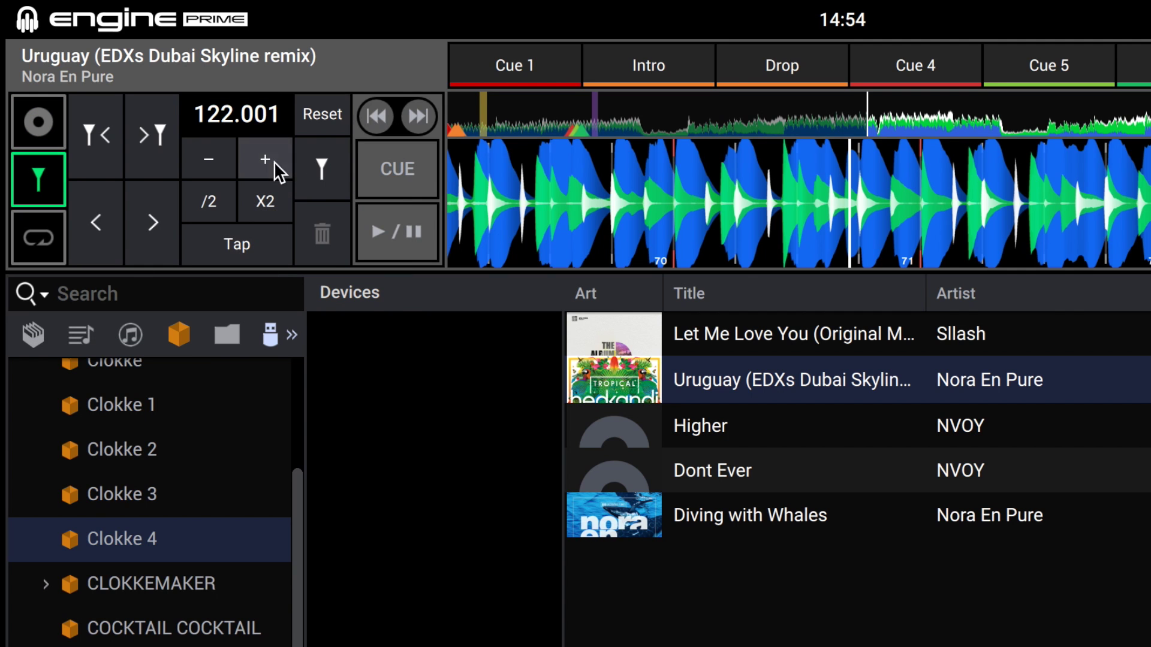
pyautogui.click(222, 157)
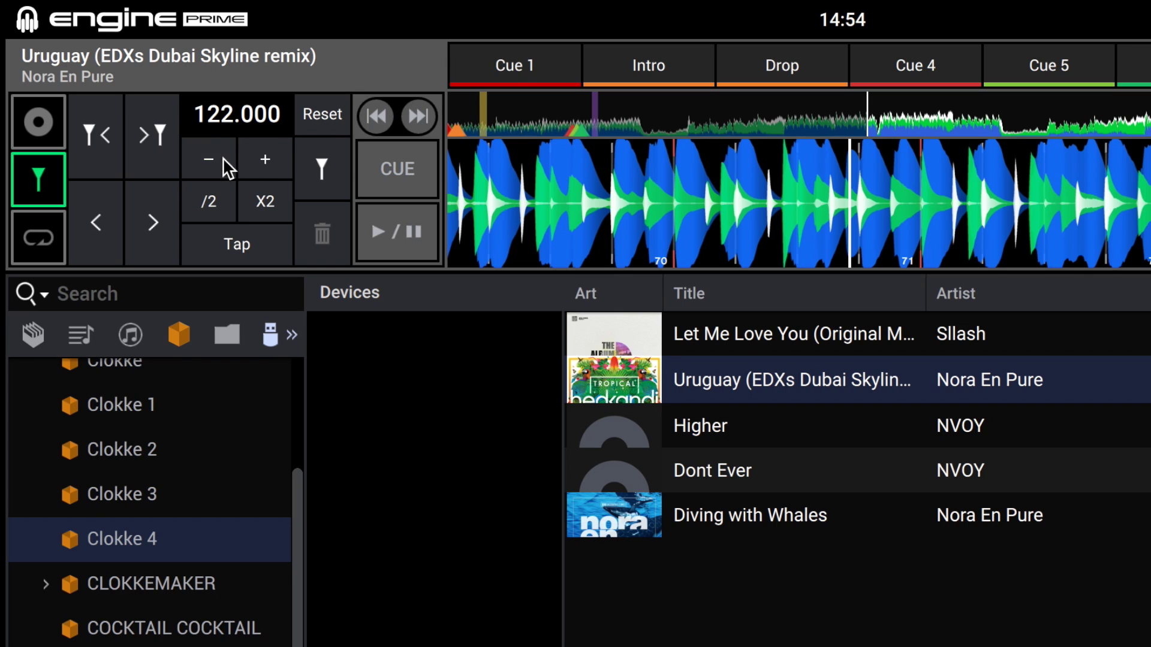
pyautogui.click(206, 209)
pyautogui.click(258, 209)
pyautogui.click(91, 235)
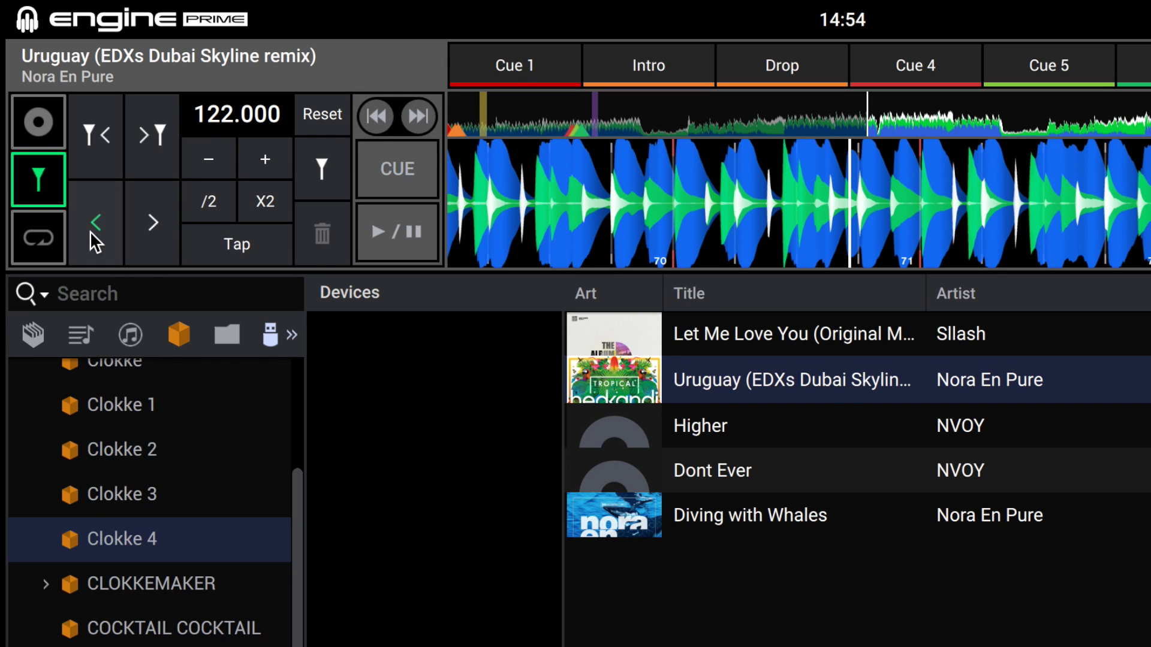
pyautogui.click(153, 229)
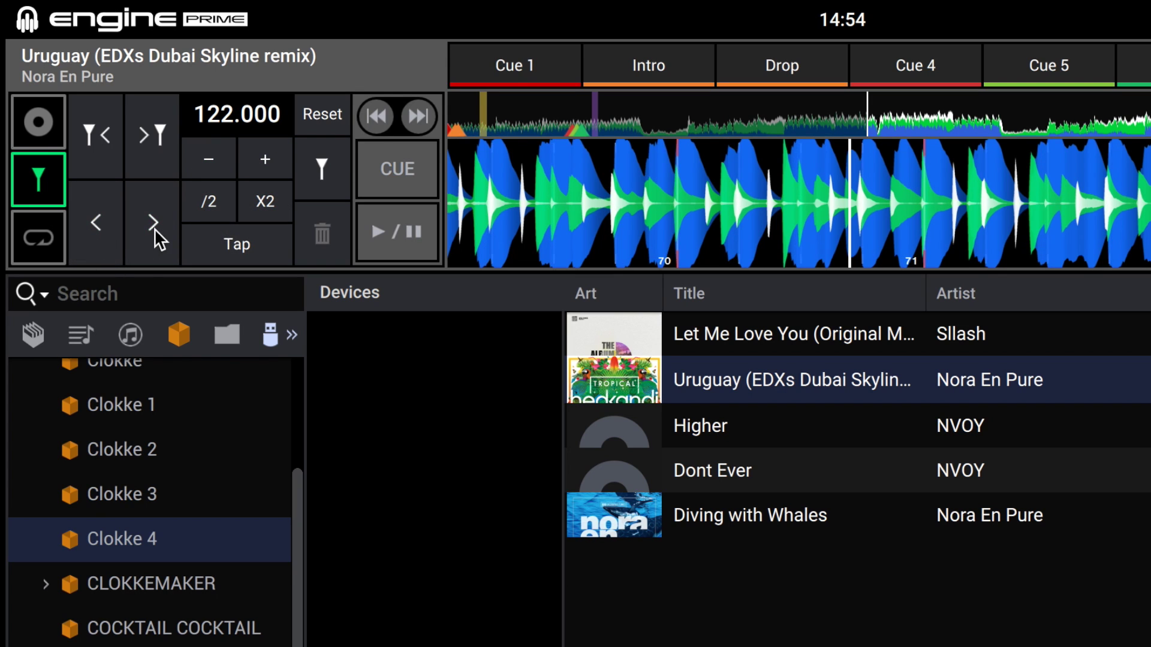
pyautogui.click(103, 229)
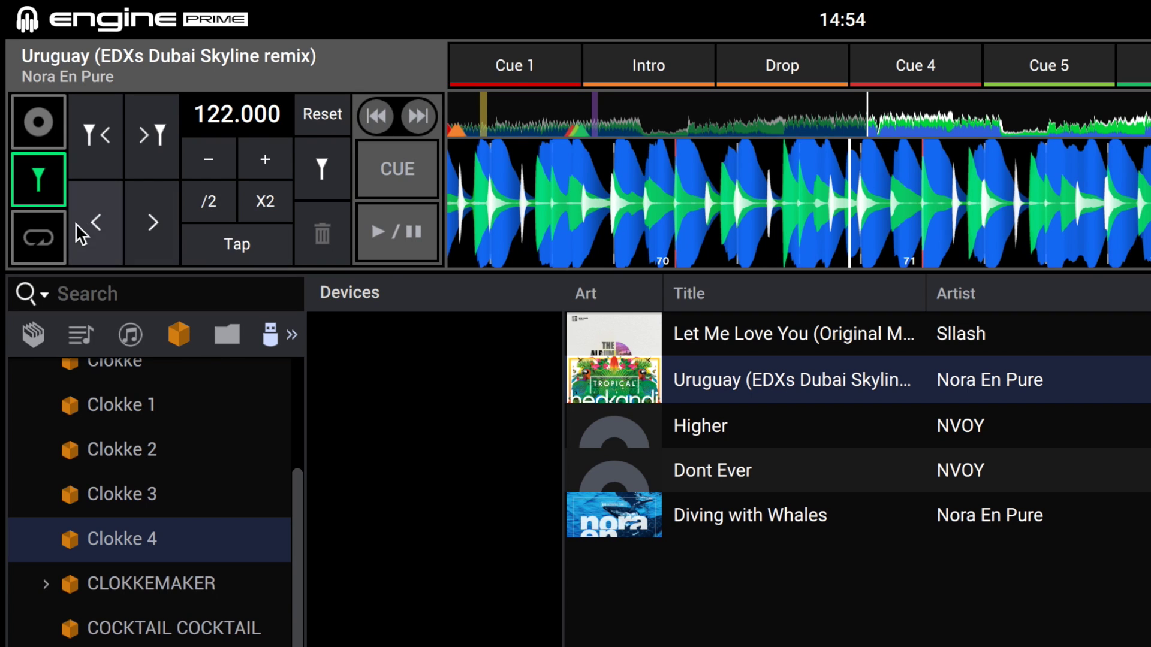
pyautogui.click(48, 240)
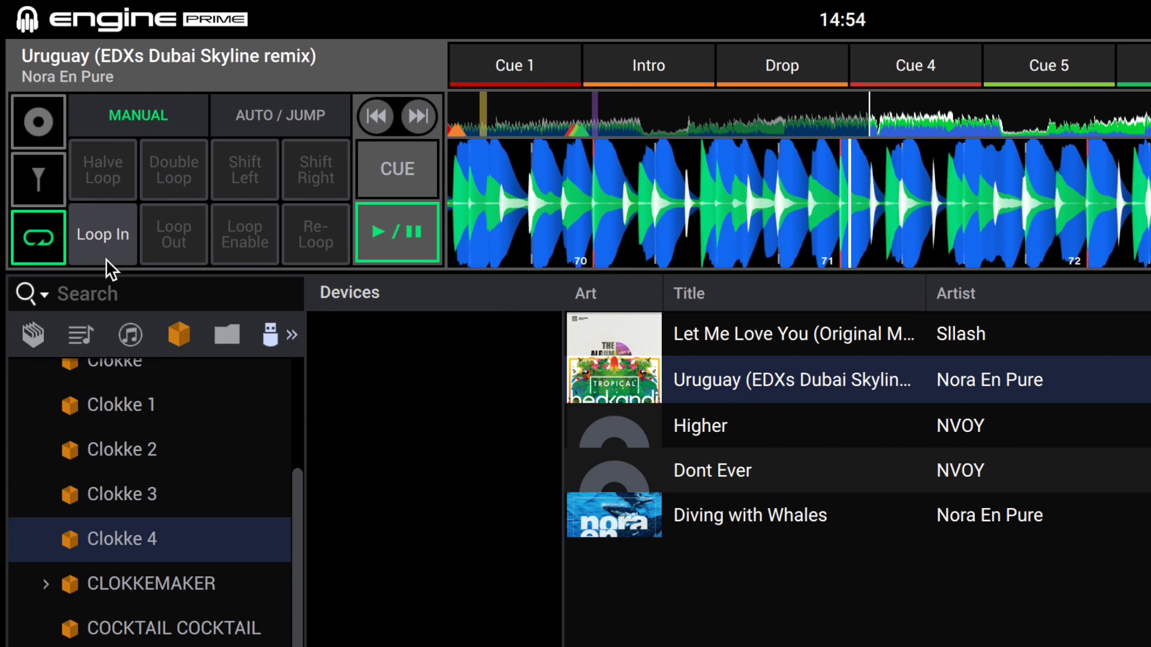
# Step: Set a manual loop with Loop In and Loop Out, turn it off, then set a new one
pyautogui.click(102, 236)
pyautogui.click(173, 237)
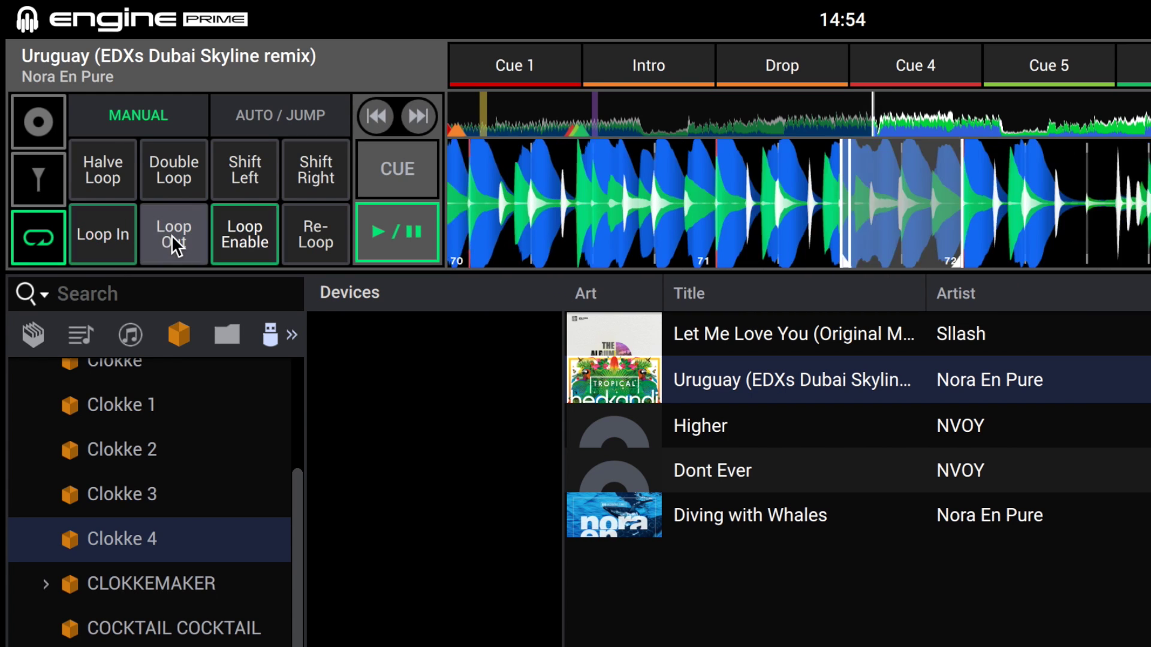
pyautogui.click(252, 234)
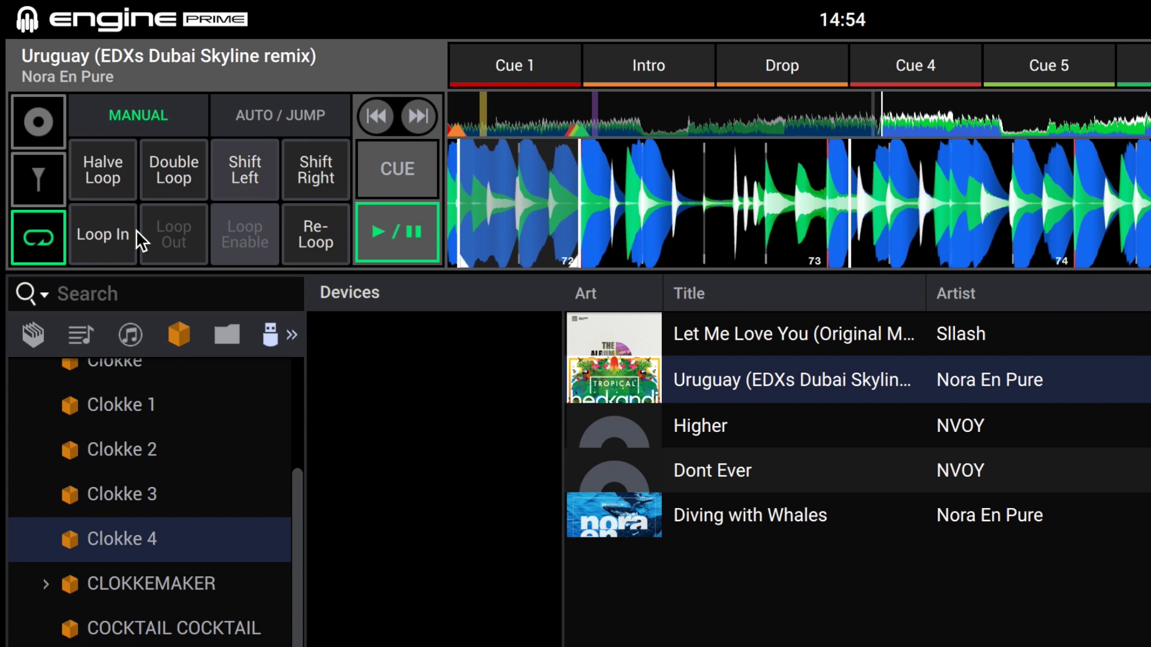
pyautogui.click(103, 234)
pyautogui.click(174, 233)
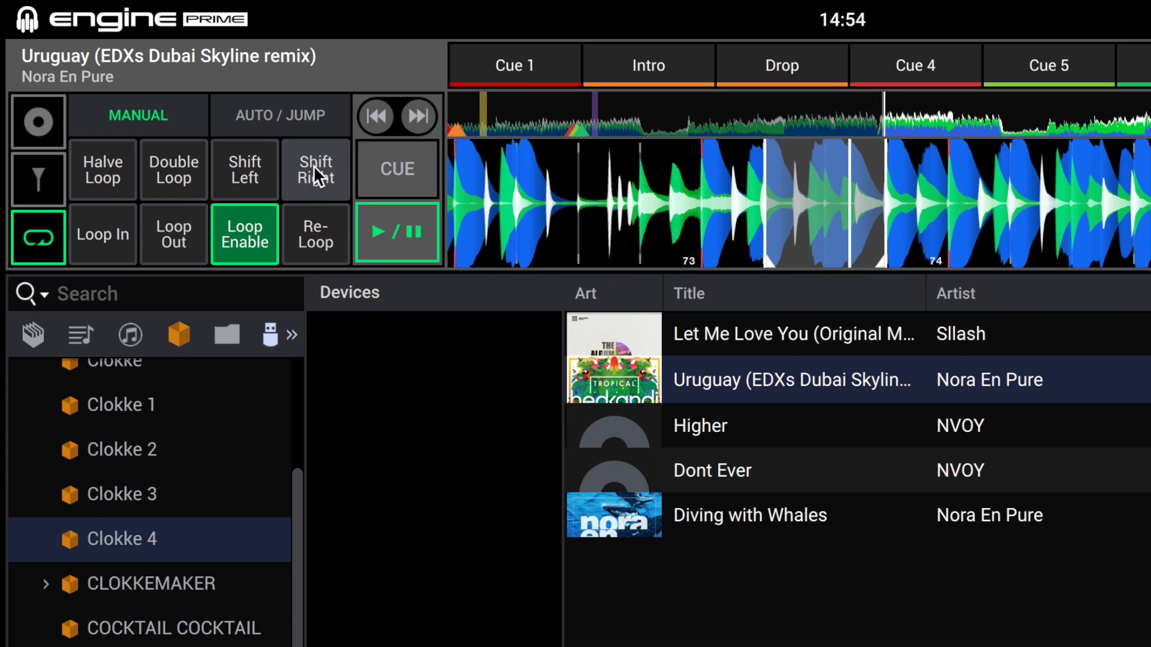
# Step: Shift the loop later and earlier, then double, halve and double its length again
pyautogui.click(314, 165)
pyautogui.click(254, 165)
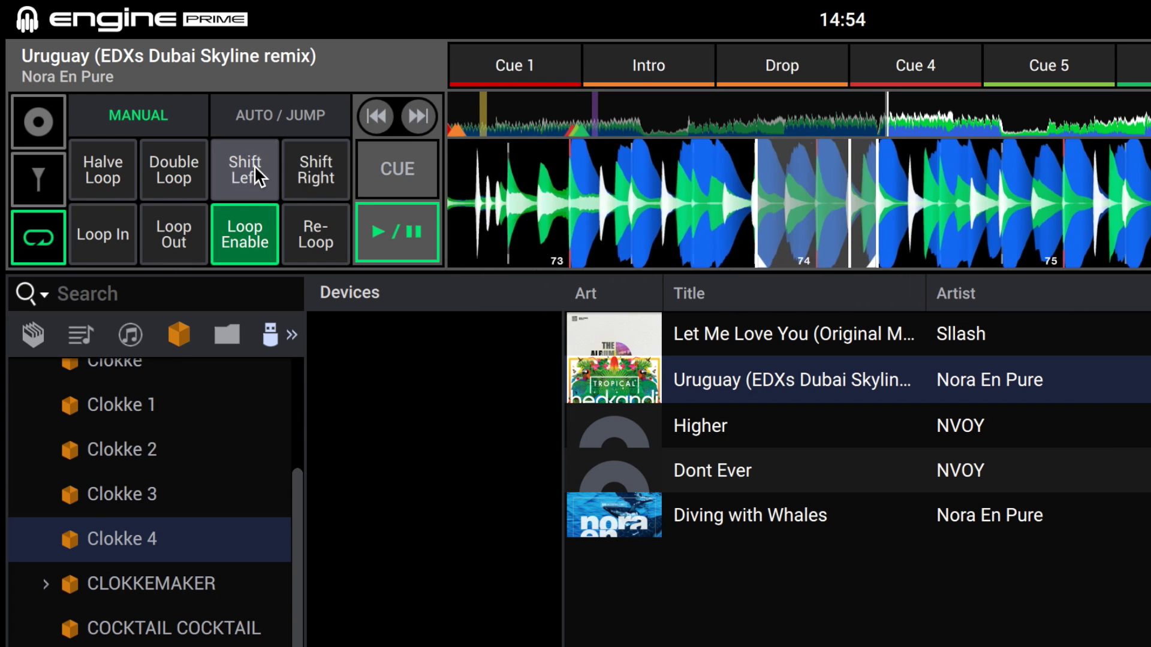
pyautogui.click(111, 171)
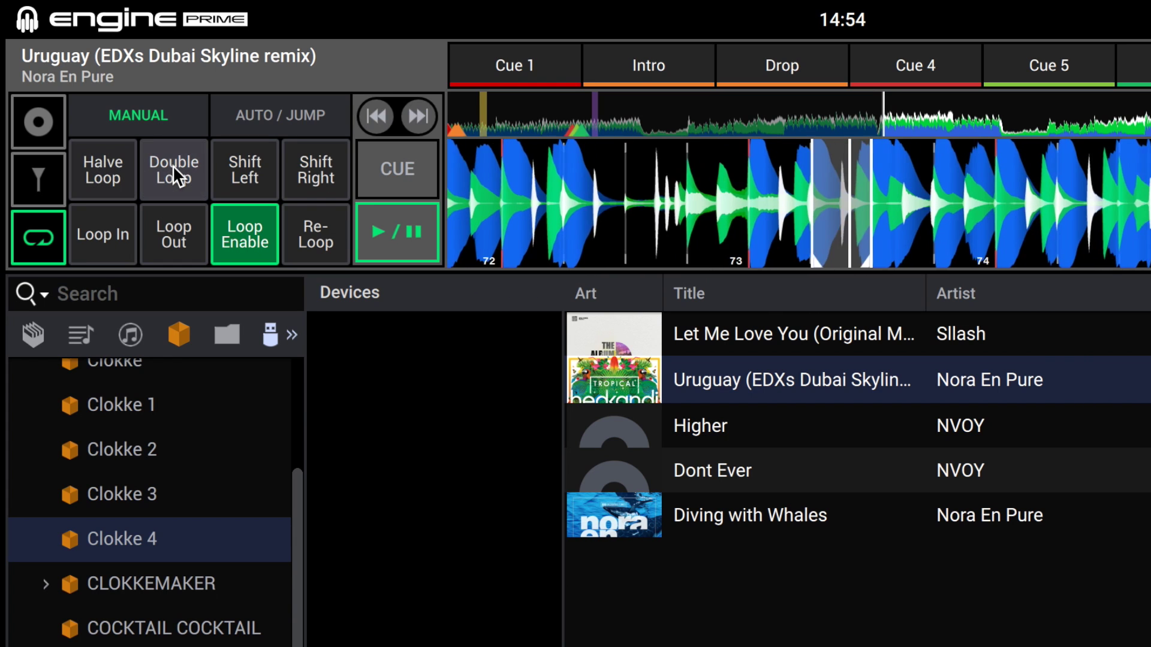
pyautogui.click(114, 169)
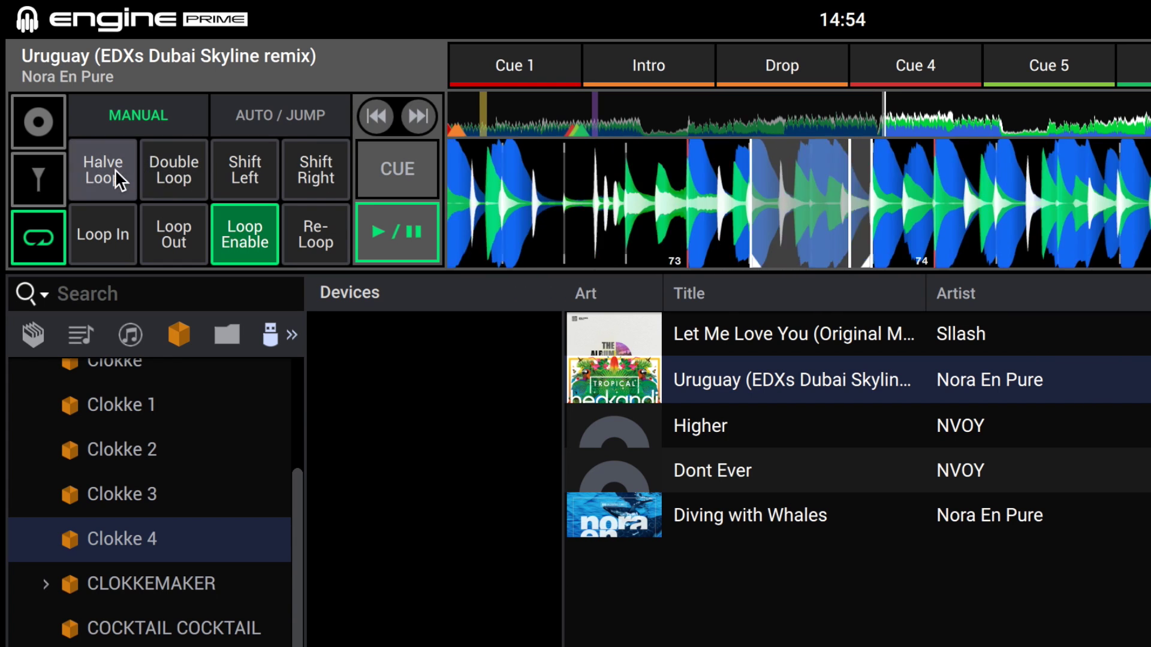
pyautogui.click(164, 169)
# Step: Under auto loop controls, try halving and doubling the loop, beat jumps back and forward, then loop off
pyautogui.click(284, 116)
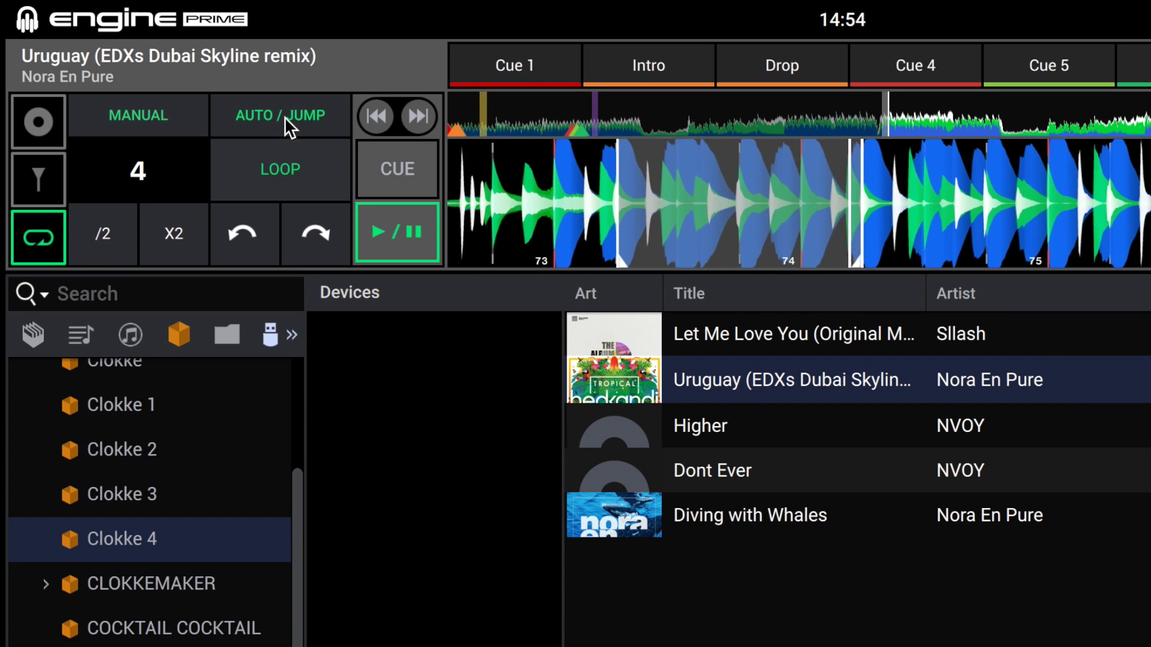
pyautogui.click(103, 247)
pyautogui.click(174, 235)
pyautogui.click(241, 228)
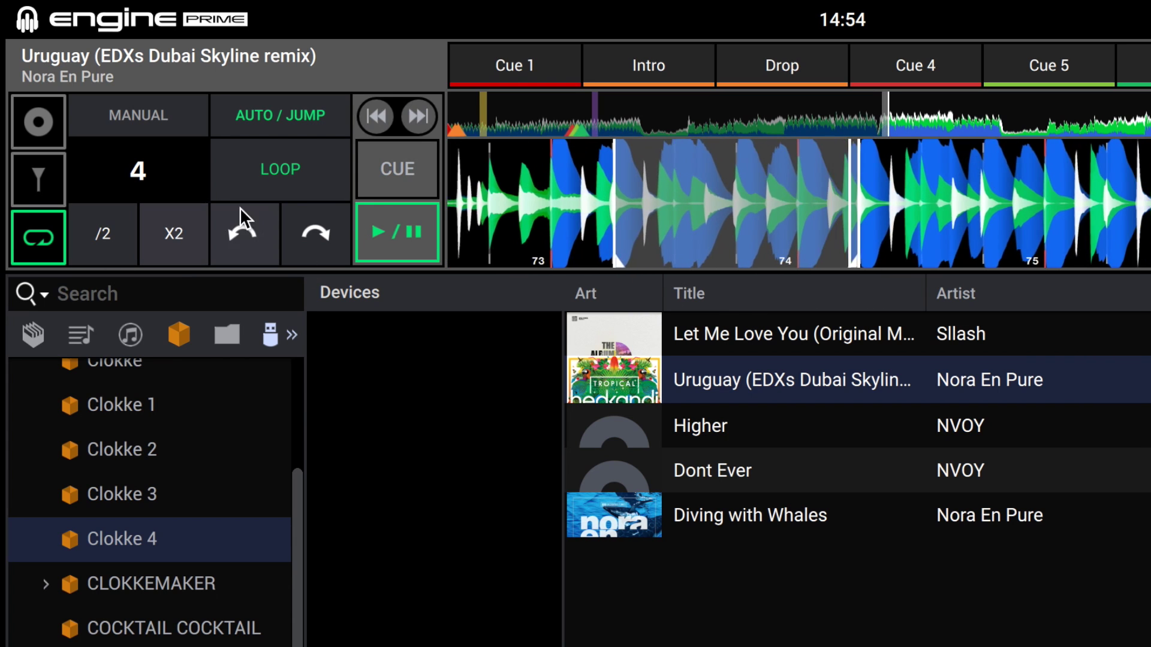
pyautogui.click(314, 235)
pyautogui.click(267, 169)
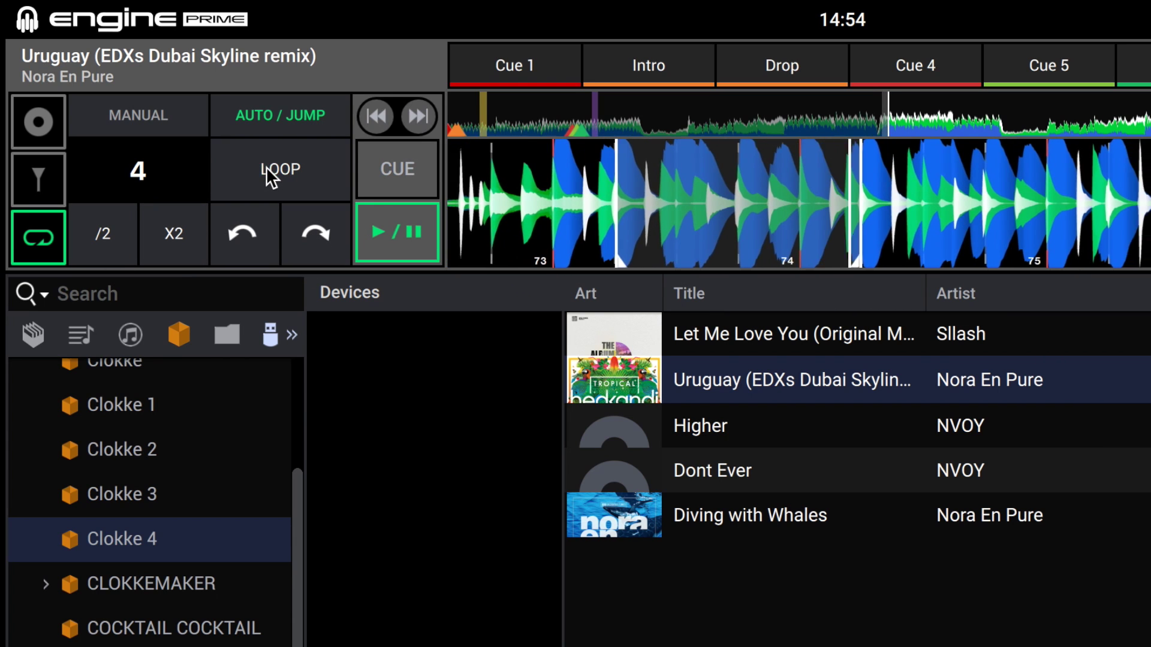
# Step: Shrink the auto loop size repeatedly, starting from 2 beats down to a much shorter length
pyautogui.click(108, 237)
pyautogui.click(177, 237)
pyautogui.click(114, 238)
pyautogui.click(113, 237)
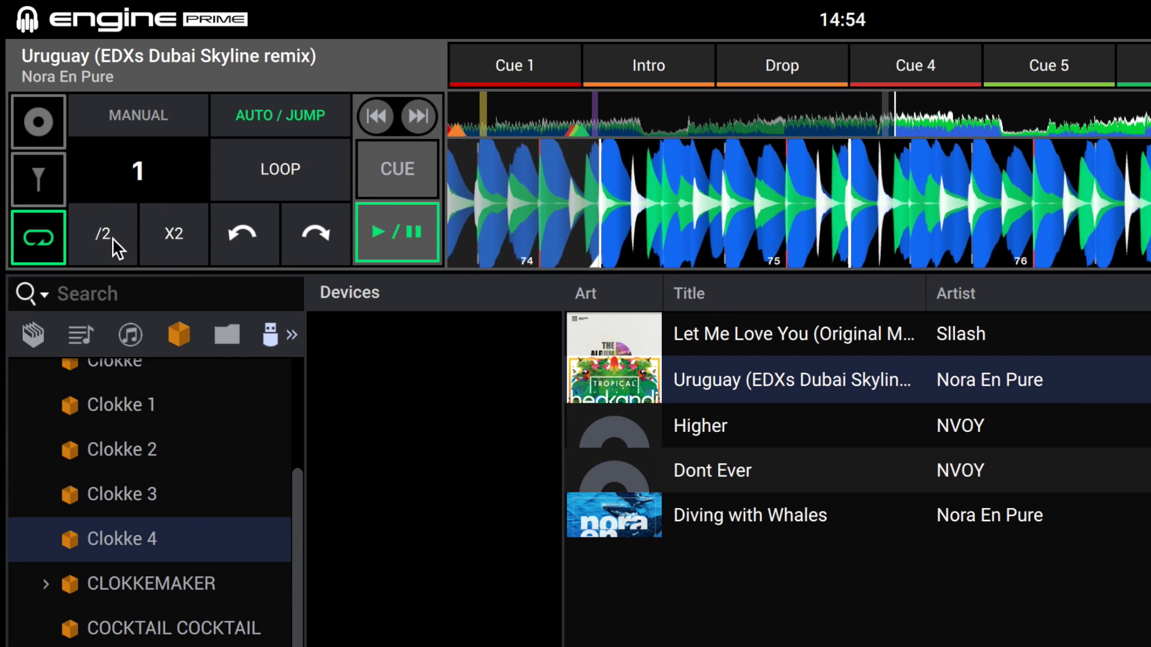
pyautogui.click(112, 238)
pyautogui.click(113, 238)
pyautogui.click(113, 238)
pyautogui.click(112, 237)
pyautogui.click(112, 238)
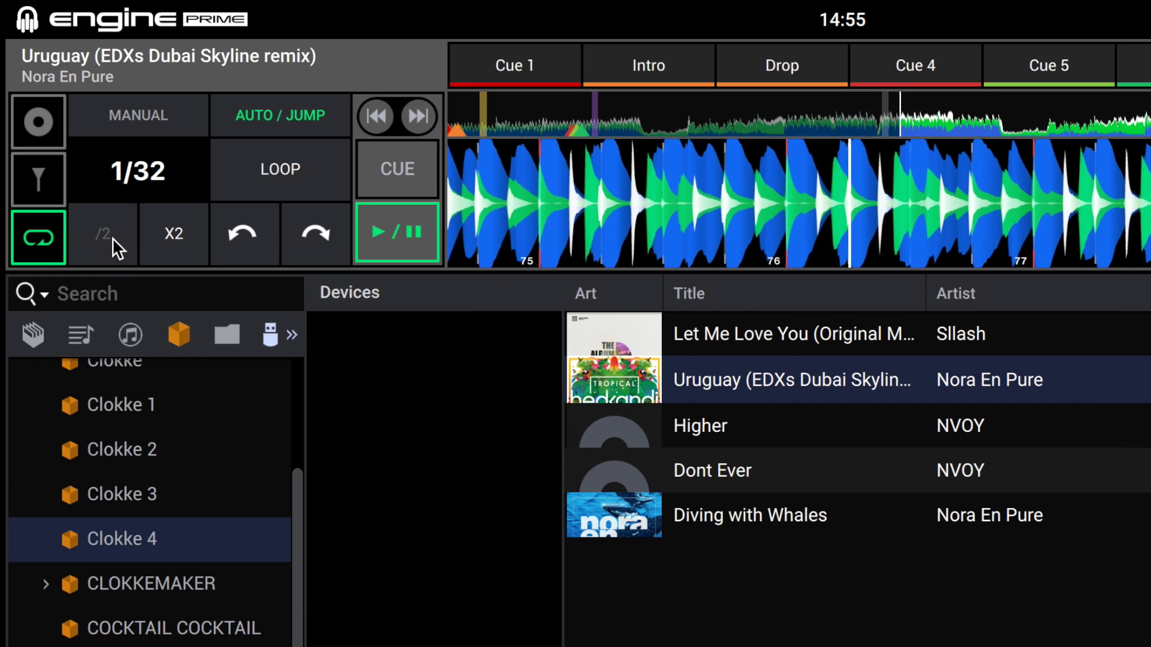
# Step: Engage a loop, double it three times, release it, and raise the loop size to 64 beats
pyautogui.click(290, 169)
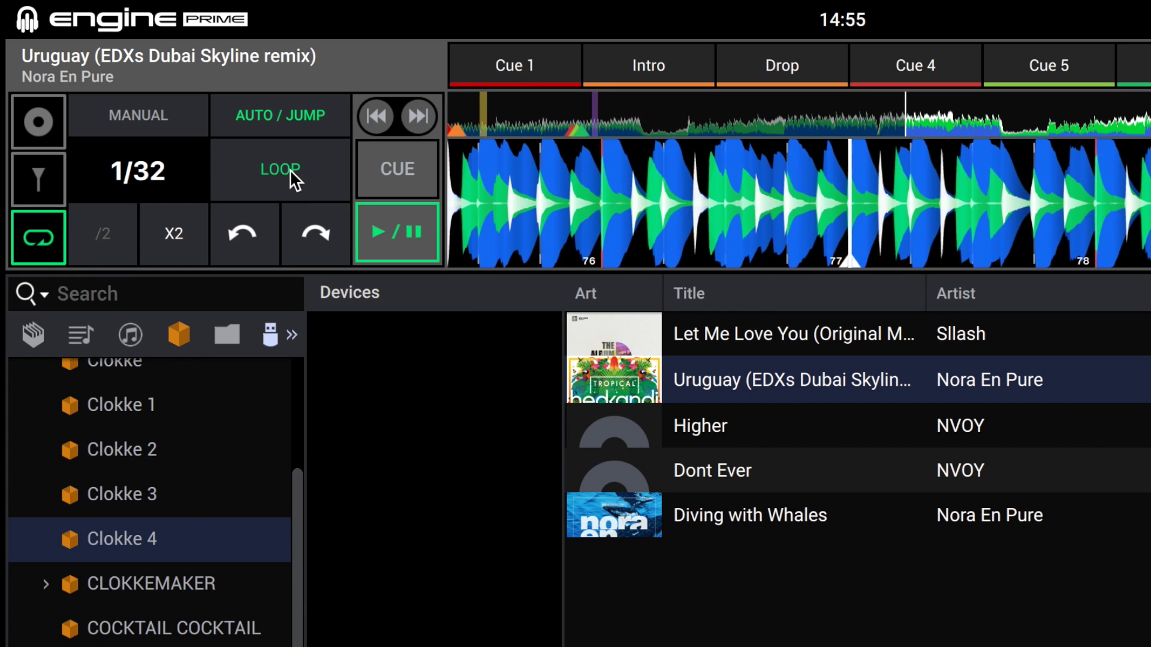
pyautogui.click(157, 249)
pyautogui.click(157, 250)
pyautogui.click(157, 250)
pyautogui.click(157, 249)
pyautogui.click(157, 249)
pyautogui.click(157, 249)
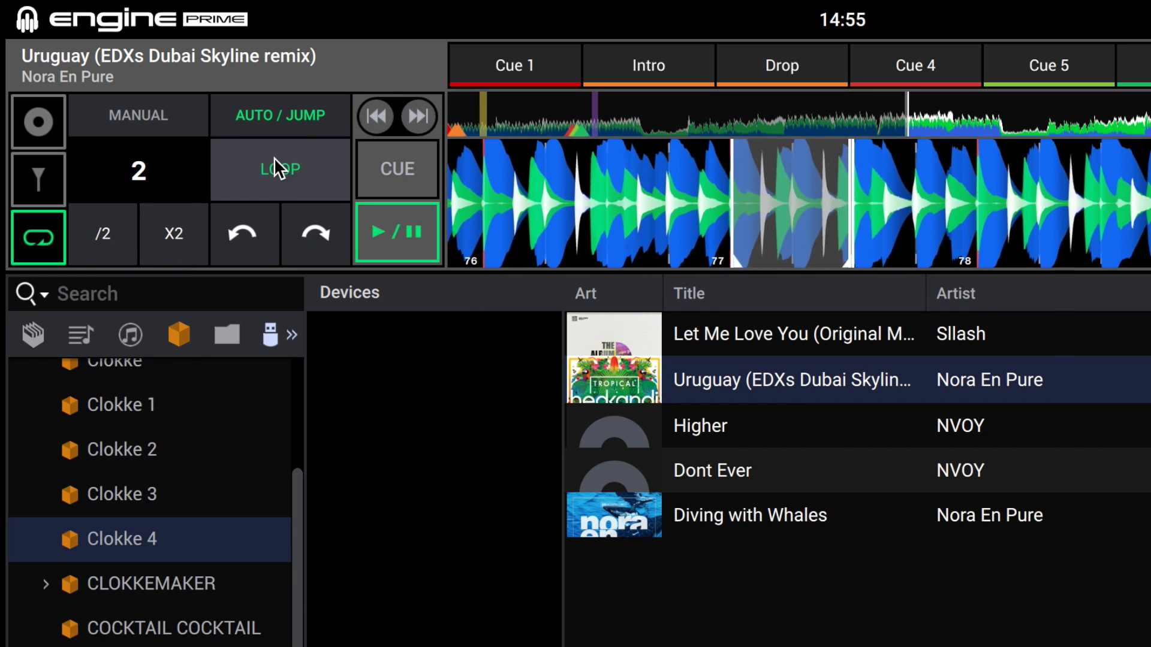
pyautogui.click(289, 169)
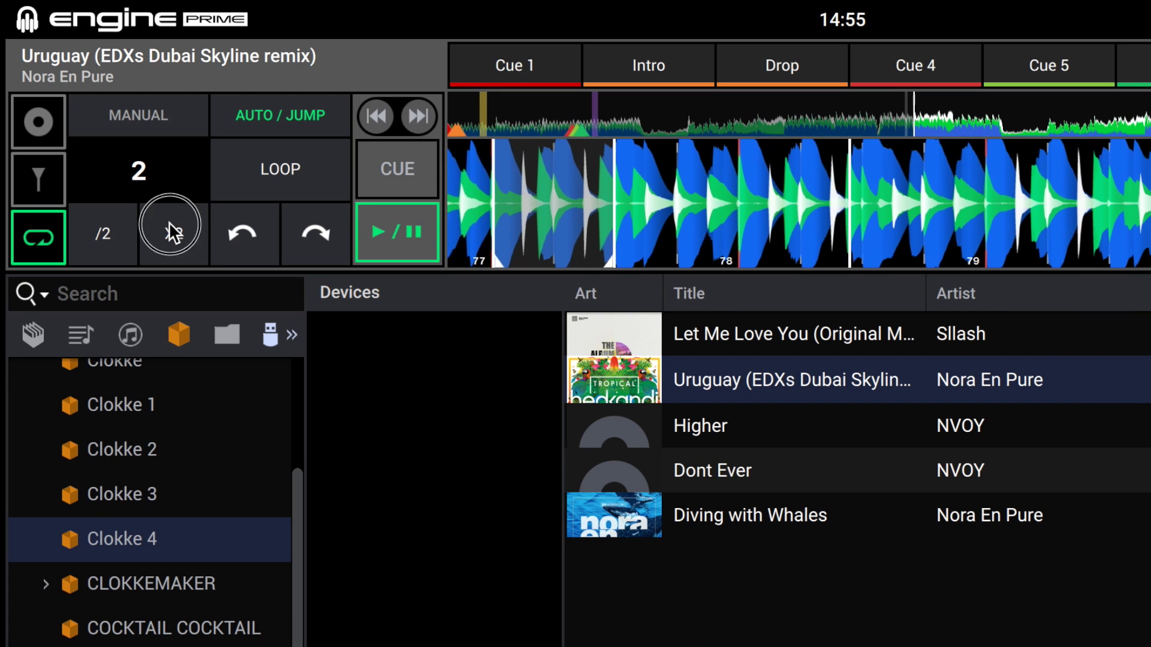
pyautogui.click(173, 232)
pyautogui.click(173, 231)
pyautogui.click(173, 231)
pyautogui.click(173, 231)
pyautogui.click(168, 223)
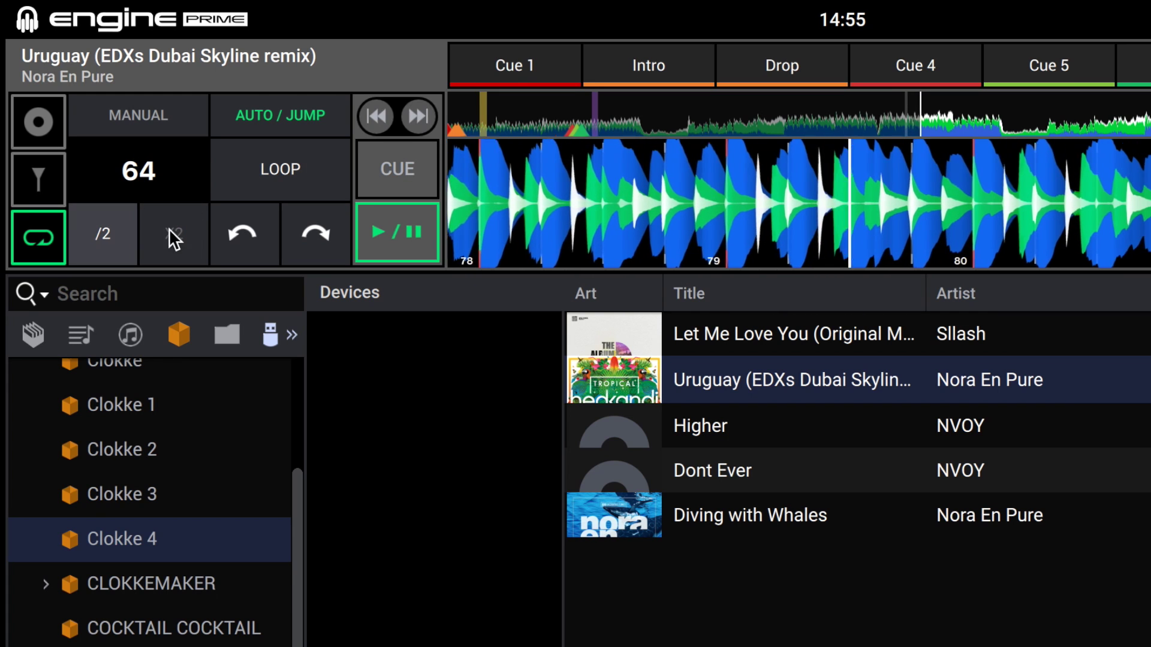
# Step: Beat-jump the Uruguay track to bar 33 (about 01:03), set hot cue Cue 7 there, and play from it
pyautogui.click(305, 225)
pyautogui.click(304, 224)
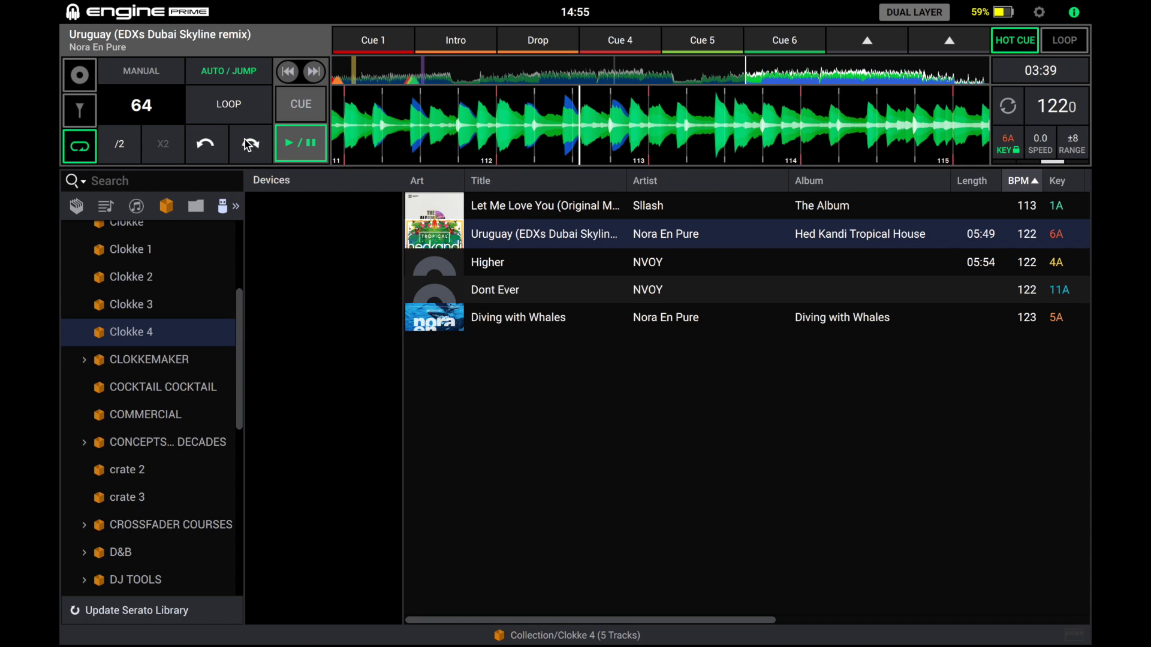
pyautogui.click(304, 225)
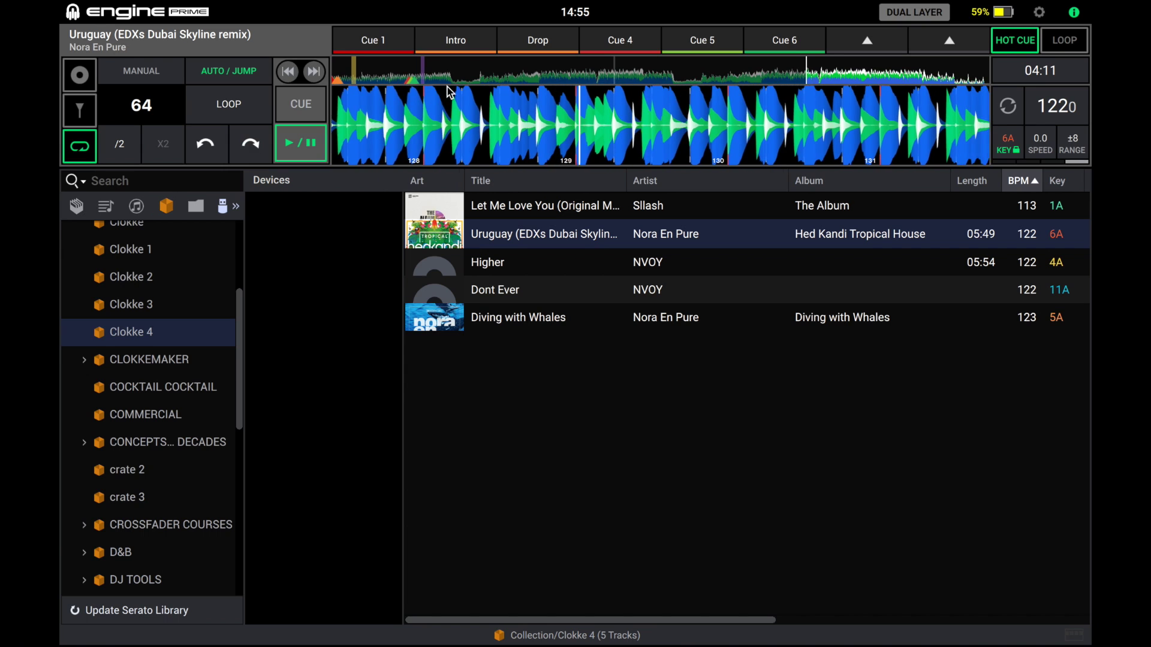
pyautogui.click(288, 71)
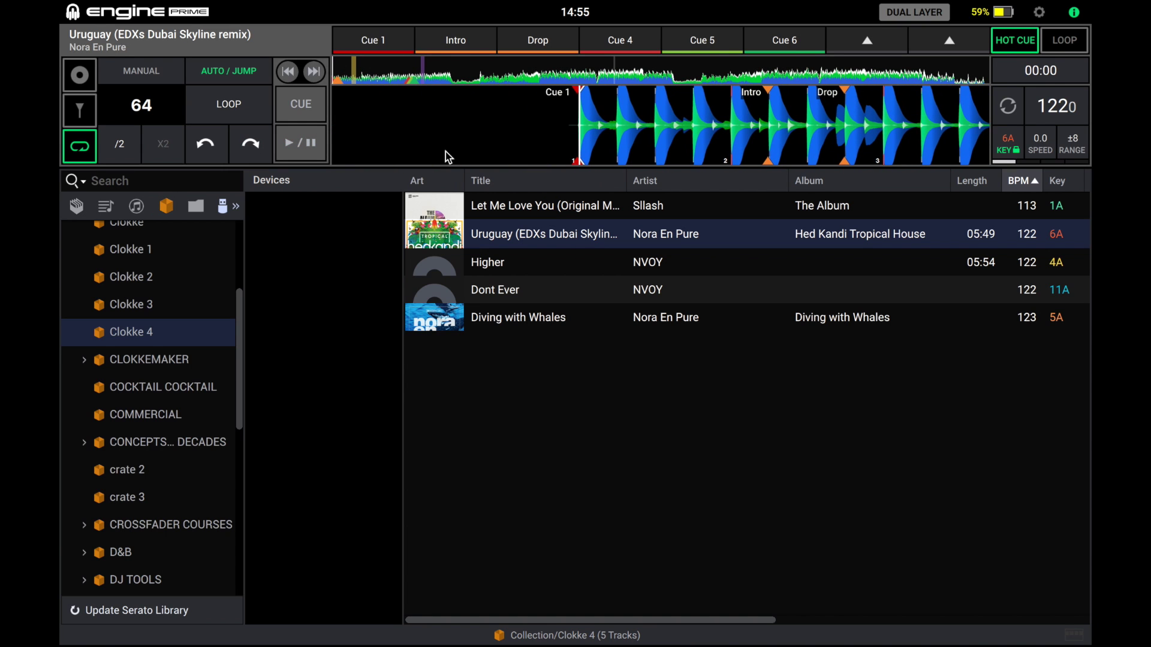
pyautogui.click(252, 144)
pyautogui.click(251, 144)
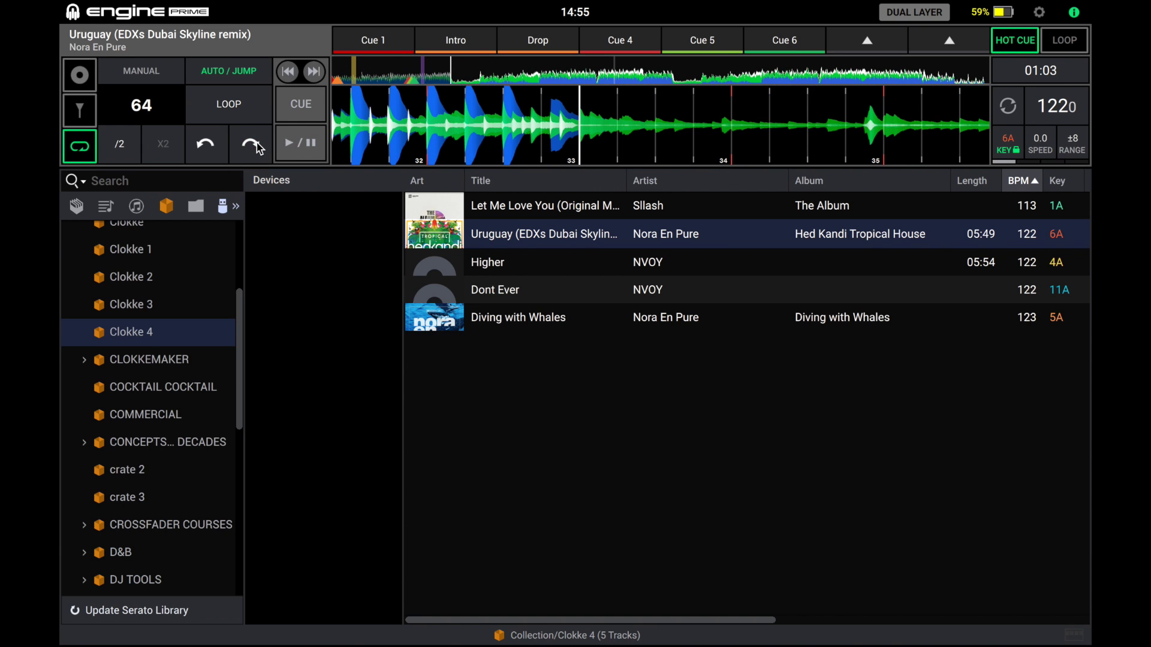
pyautogui.click(837, 37)
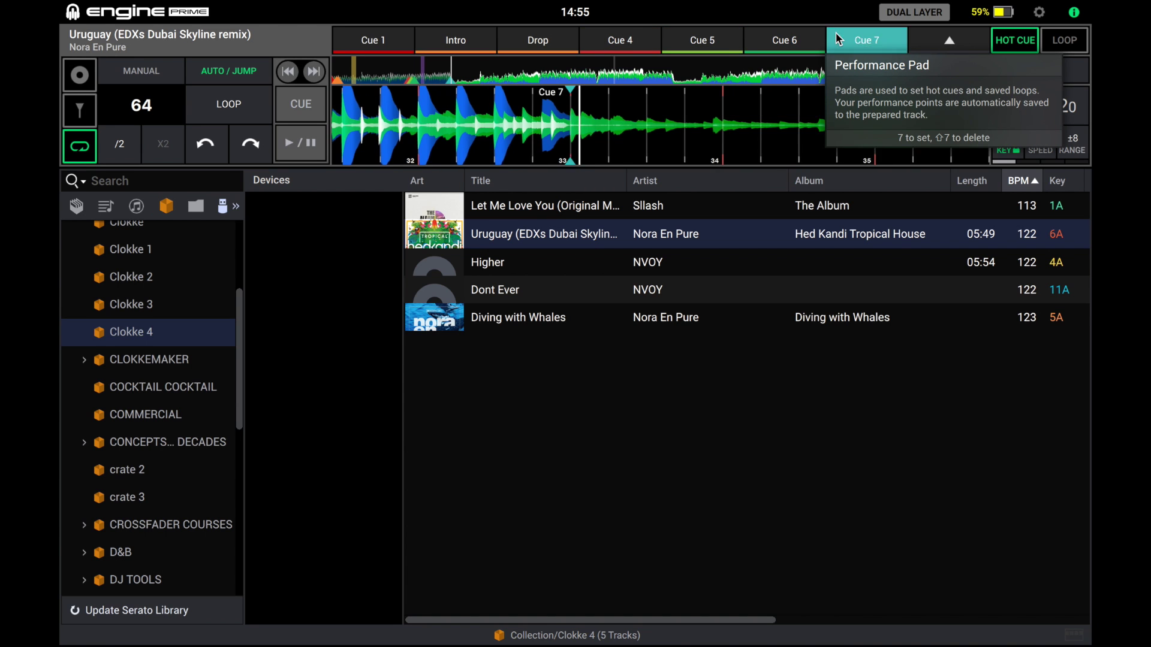
pyautogui.click(838, 40)
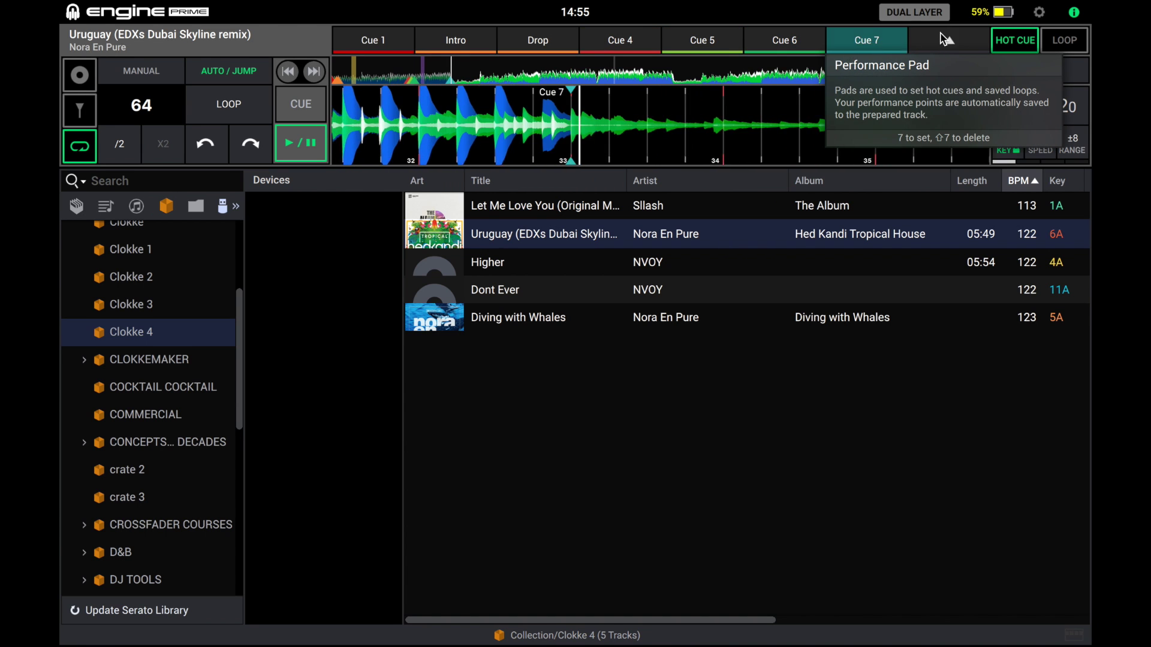
# Step: Show the track's saved loops on the pads and trigger the Instrumental loop
pyautogui.click(1077, 47)
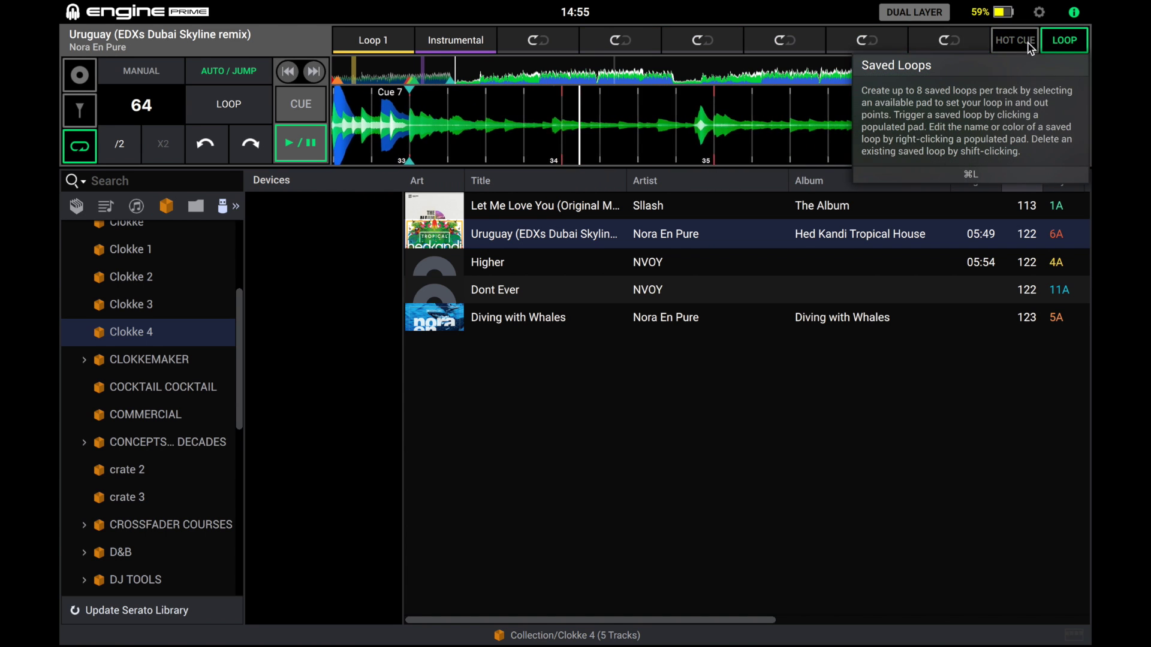
pyautogui.click(1035, 41)
pyautogui.click(1061, 39)
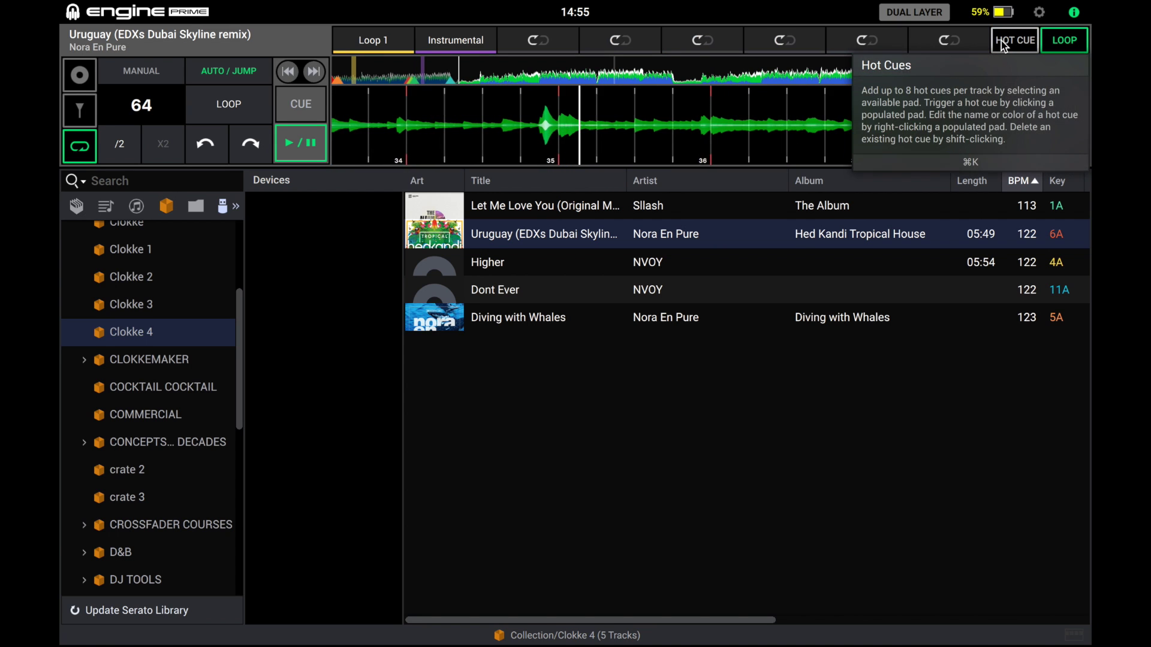
pyautogui.click(1012, 40)
pyautogui.click(1065, 40)
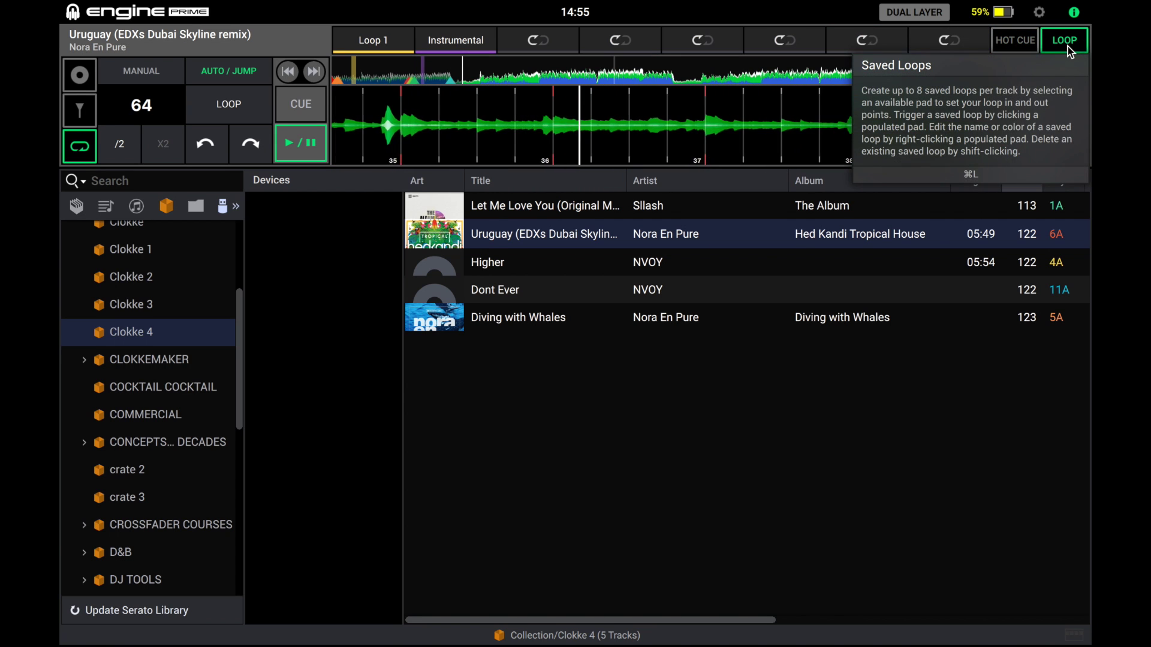
pyautogui.click(445, 44)
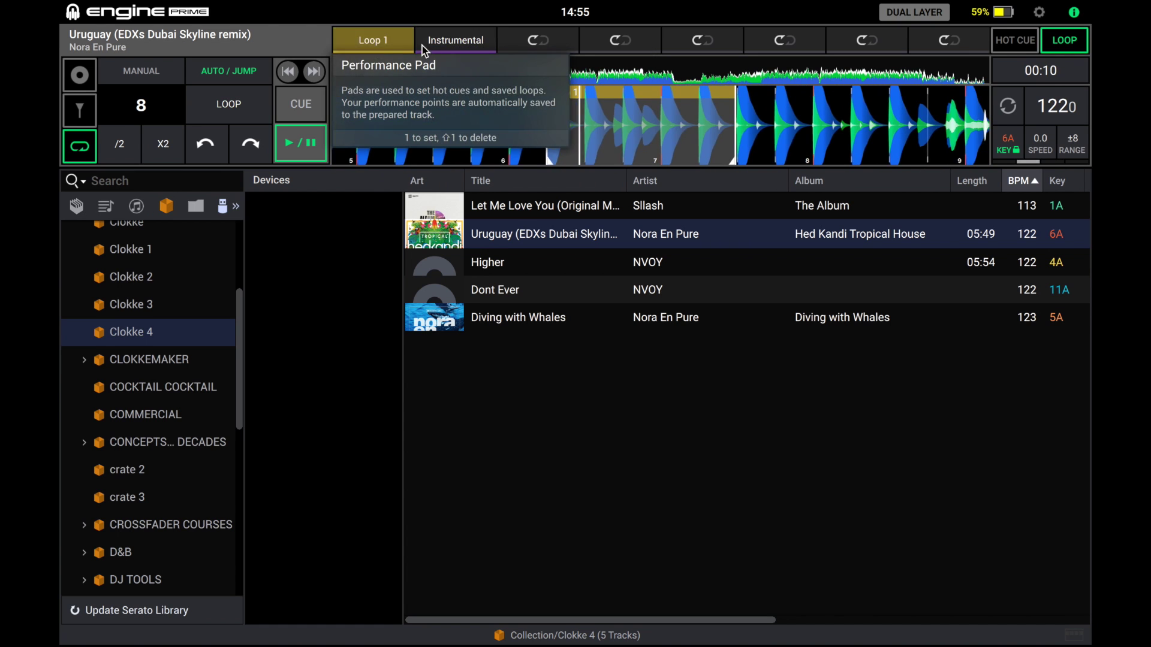
pyautogui.click(454, 47)
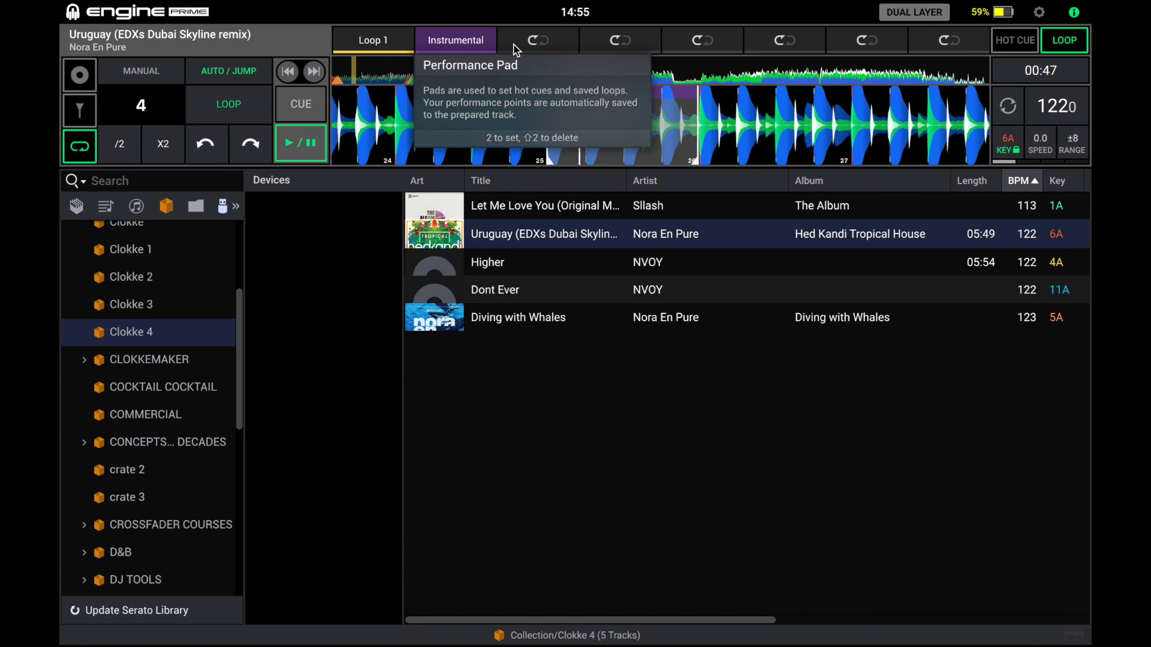
# Step: Save an 8-beat Loop 3 in the third slot and bring up its name-and-colour options
pyautogui.click(546, 46)
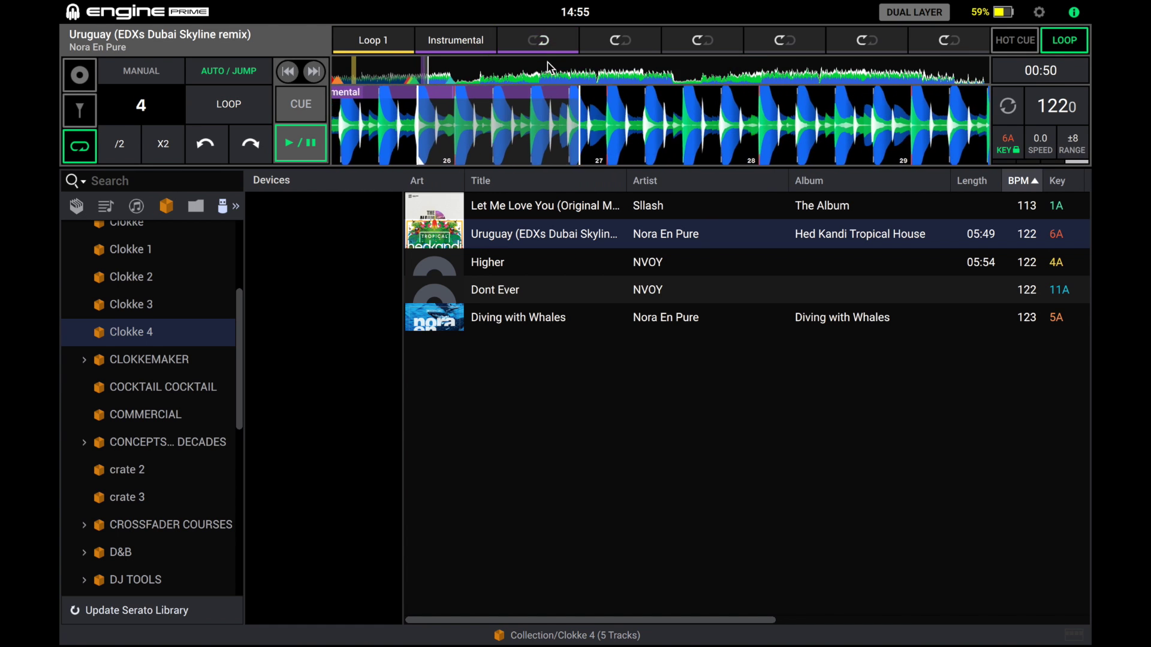
pyautogui.click(549, 45)
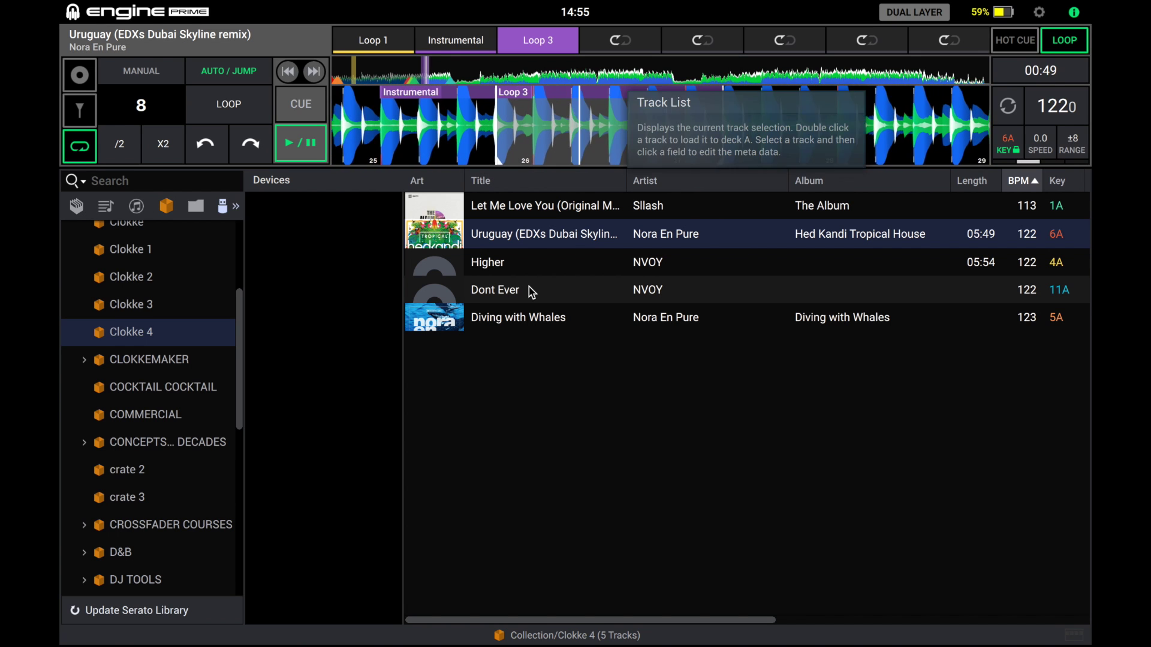
pyautogui.click(528, 45)
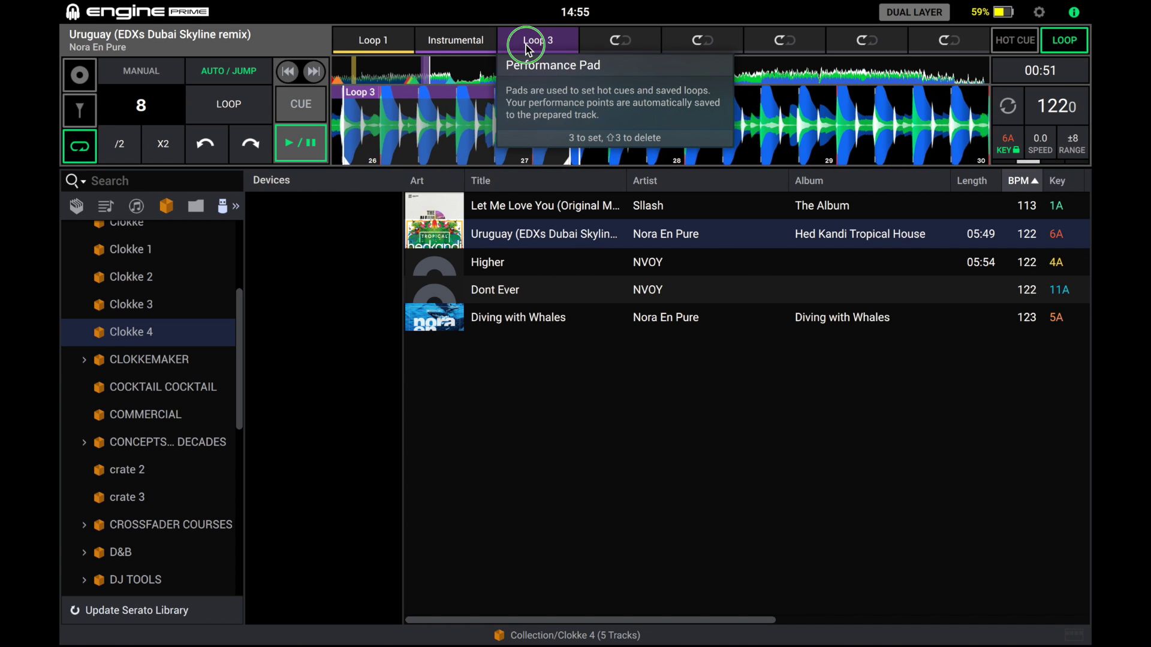
pyautogui.rightClick(527, 46)
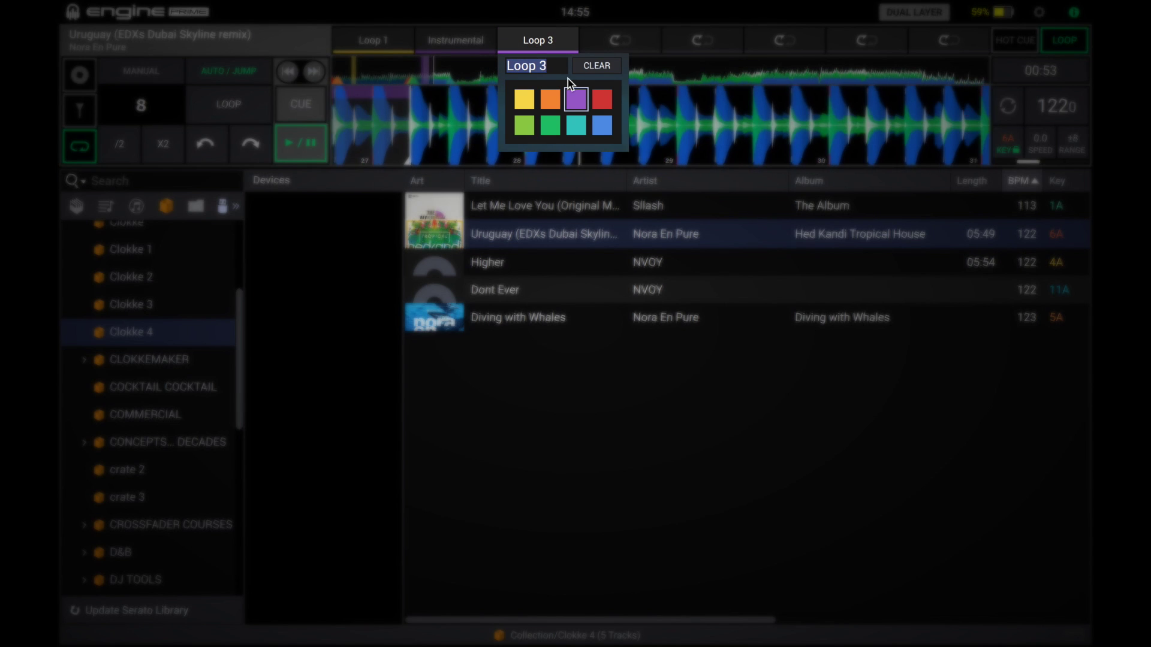
# Step: Close the Loop 3 options, stop at Cue 1, switch to two decks, and play Uruguay on deck A
pyautogui.press('Return')
pyautogui.click(299, 143)
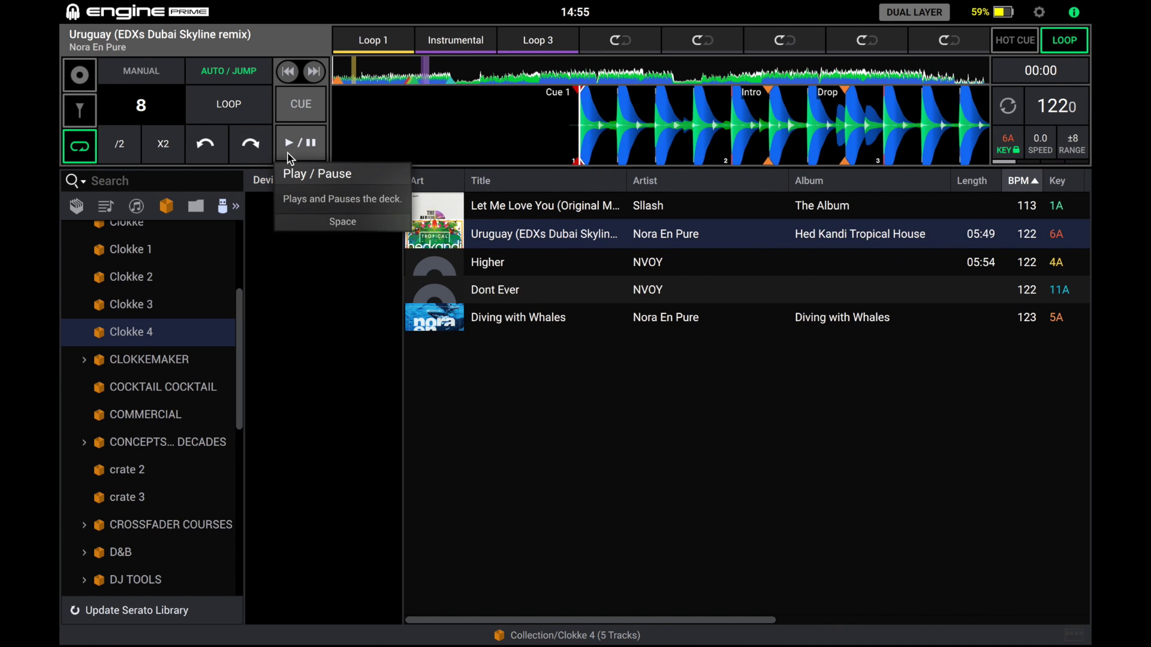
pyautogui.click(914, 12)
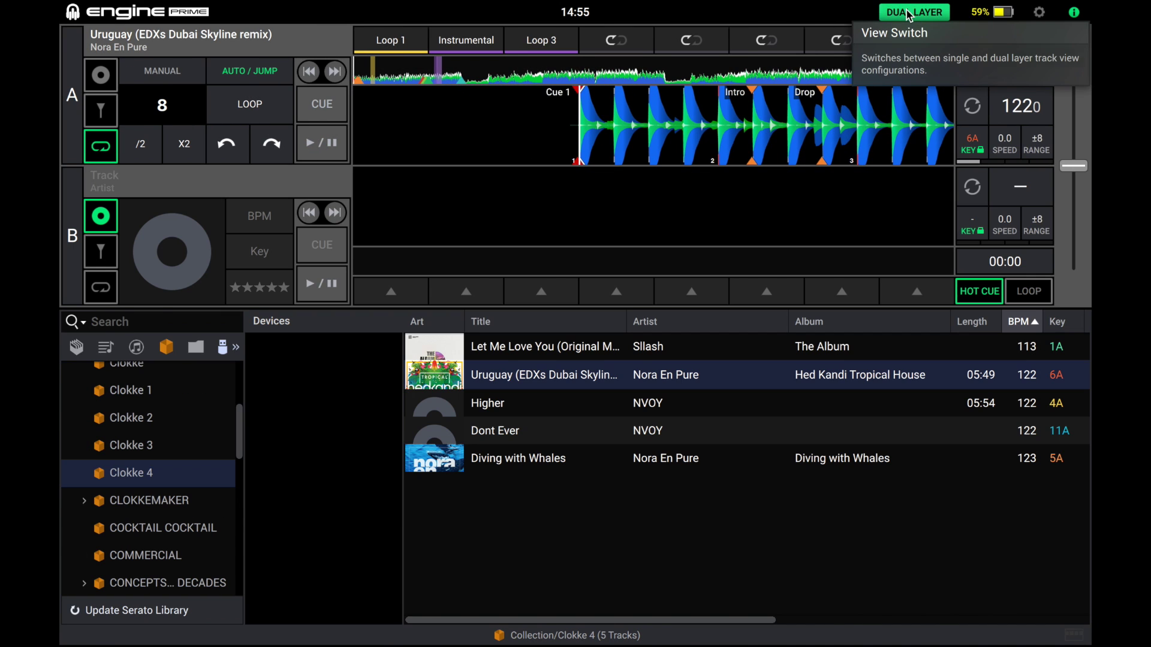
pyautogui.click(322, 147)
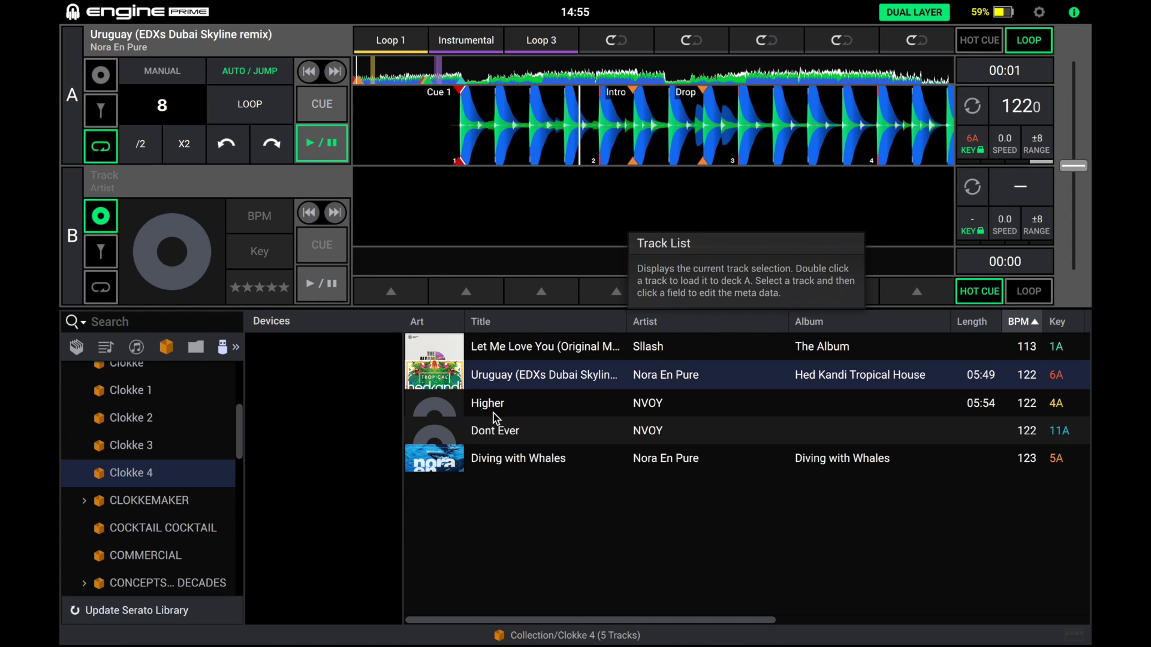
# Step: Load Let Me Love You on deck B, sync it to 122 BPM, crossfade over, then return it to Cue 1
pyautogui.click(535, 236)
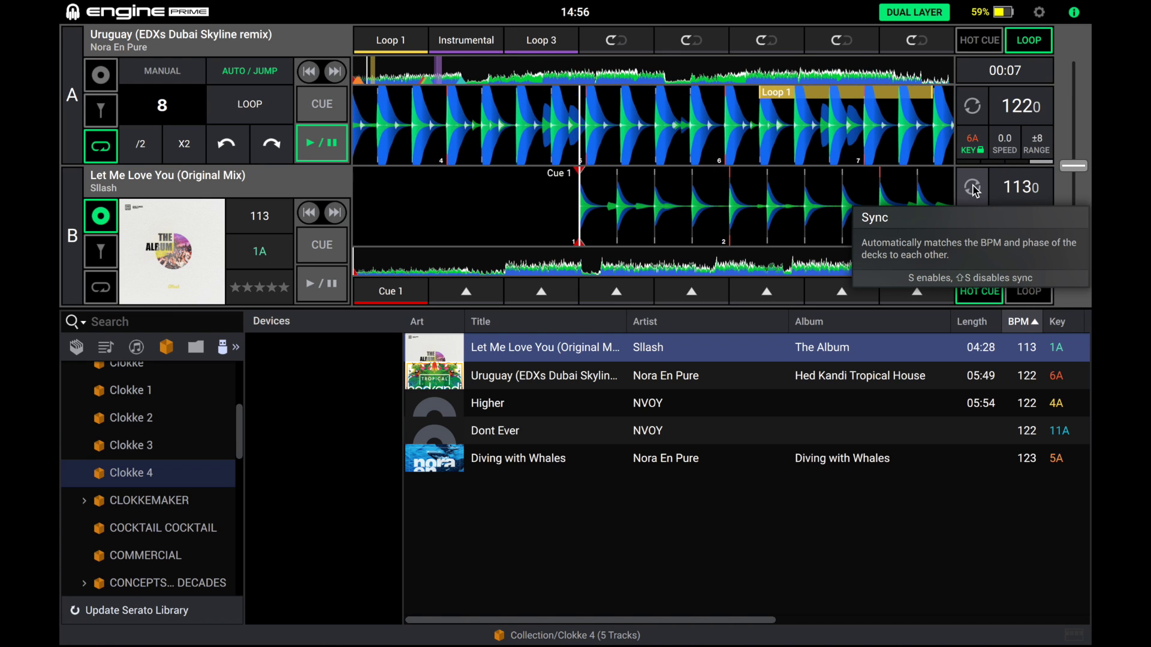
pyautogui.click(973, 189)
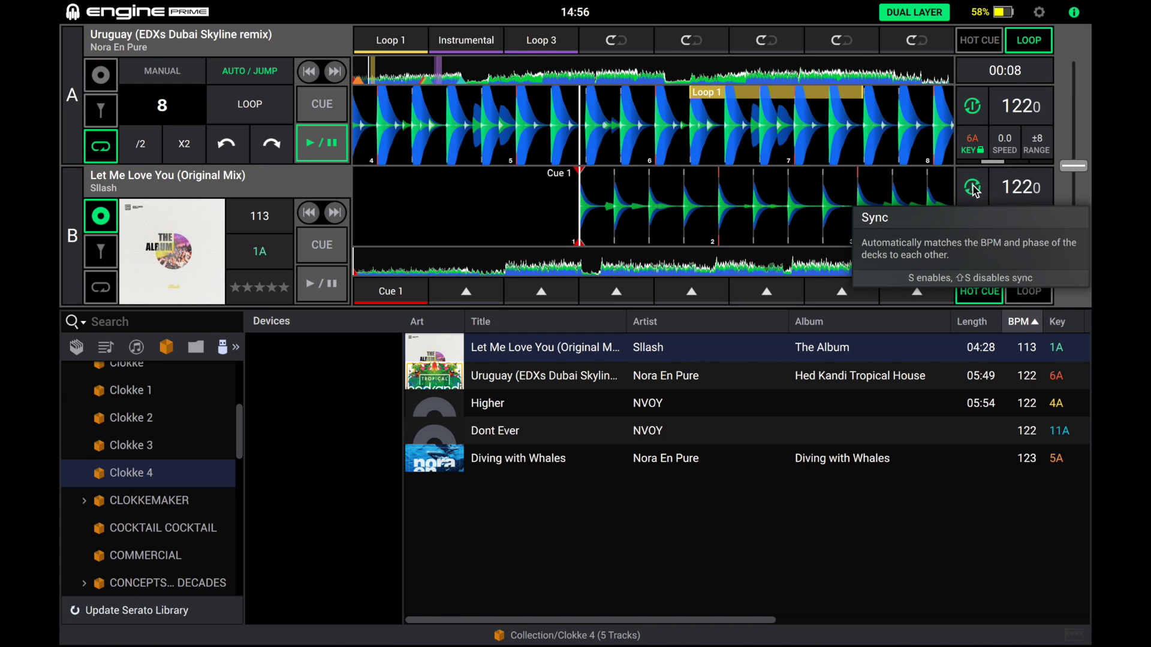
pyautogui.click(314, 294)
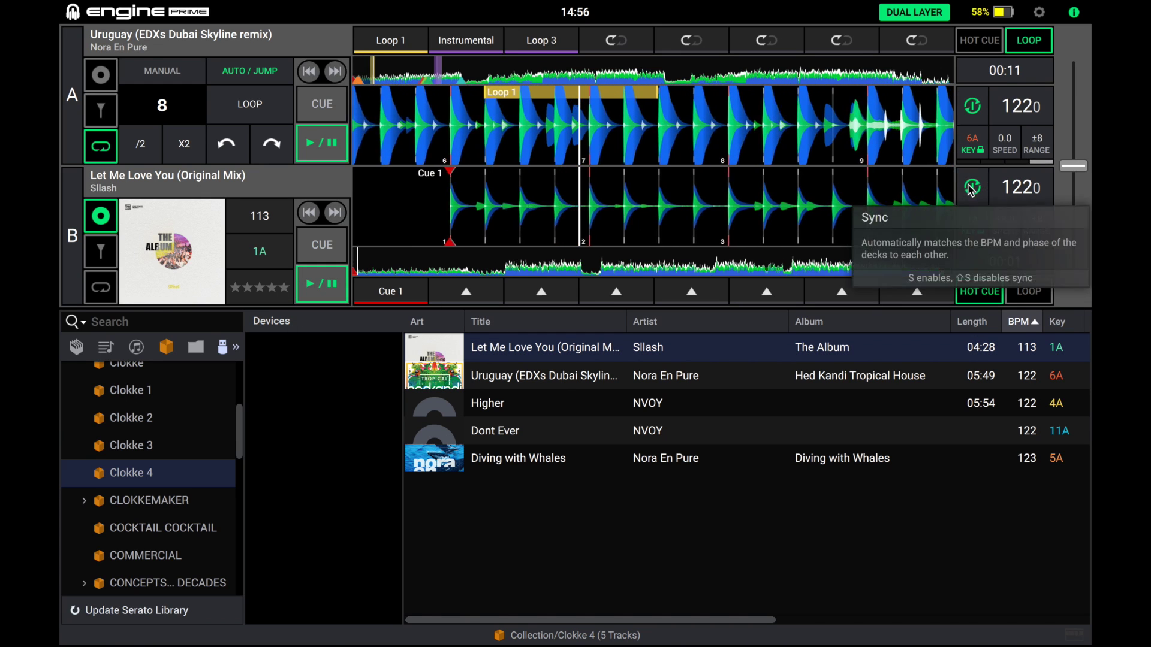
pyautogui.moveTo(1073, 166)
pyautogui.mouseDown()
pyautogui.moveTo(1073, 208)
pyautogui.moveTo(1073, 133)
pyautogui.moveTo(1083, 169)
pyautogui.mouseUp()
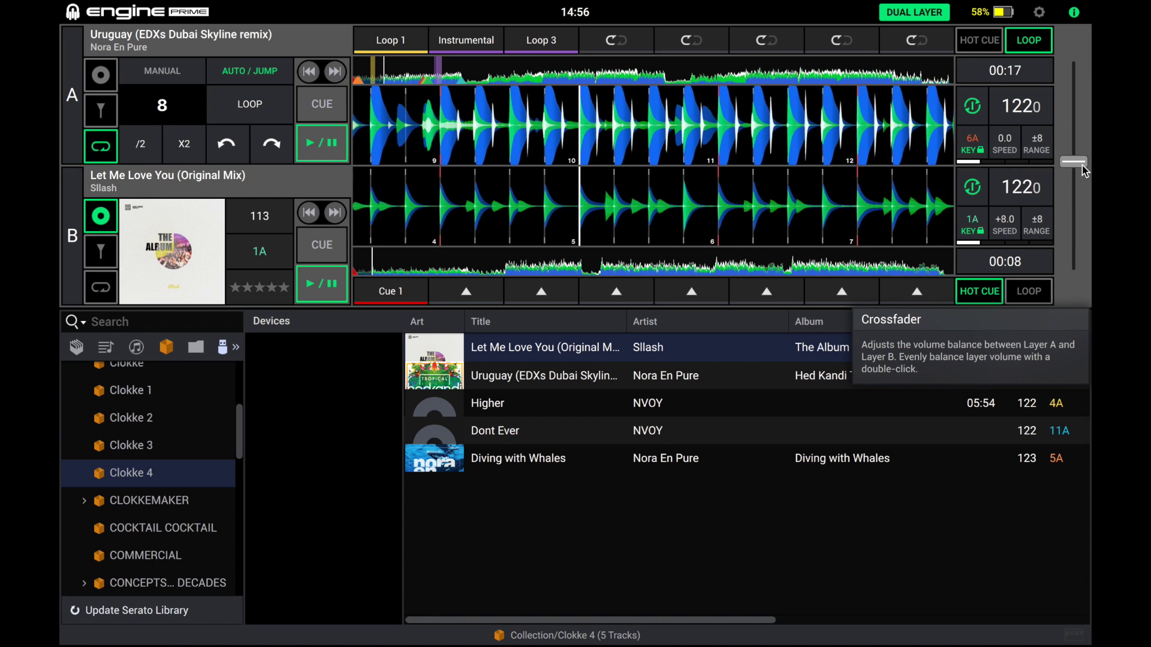
pyautogui.click(344, 251)
# Step: Return to the single-deck layout, re-show the Devices list, and select the Clokke 4 crate
pyautogui.click(913, 12)
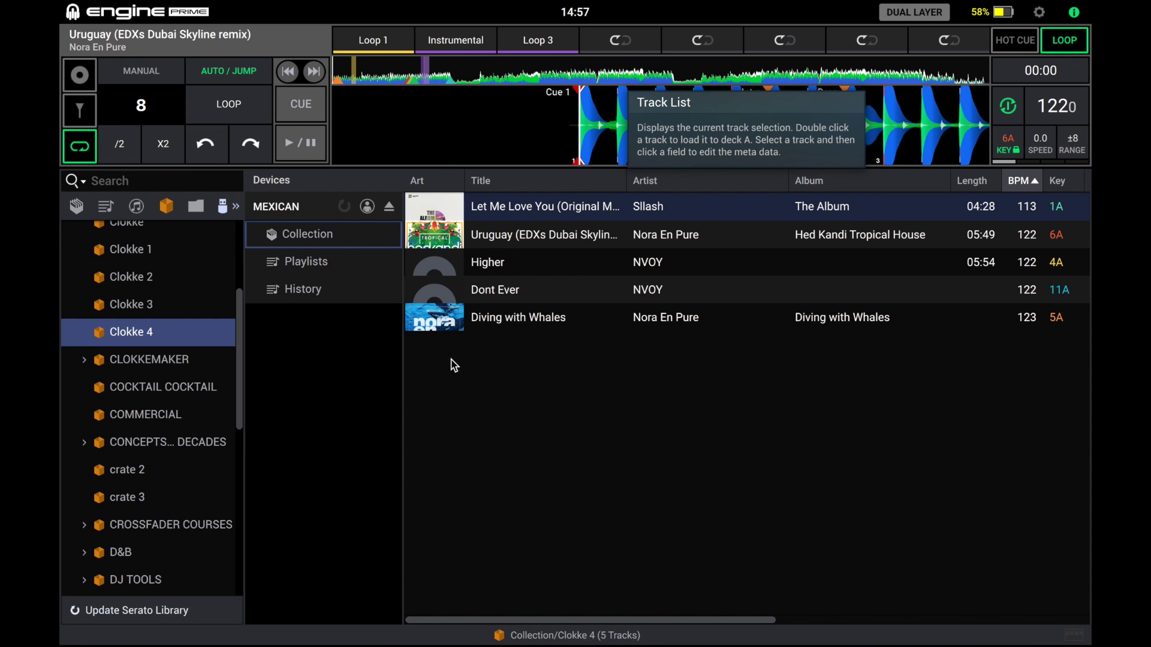
pyautogui.click(227, 207)
pyautogui.click(228, 208)
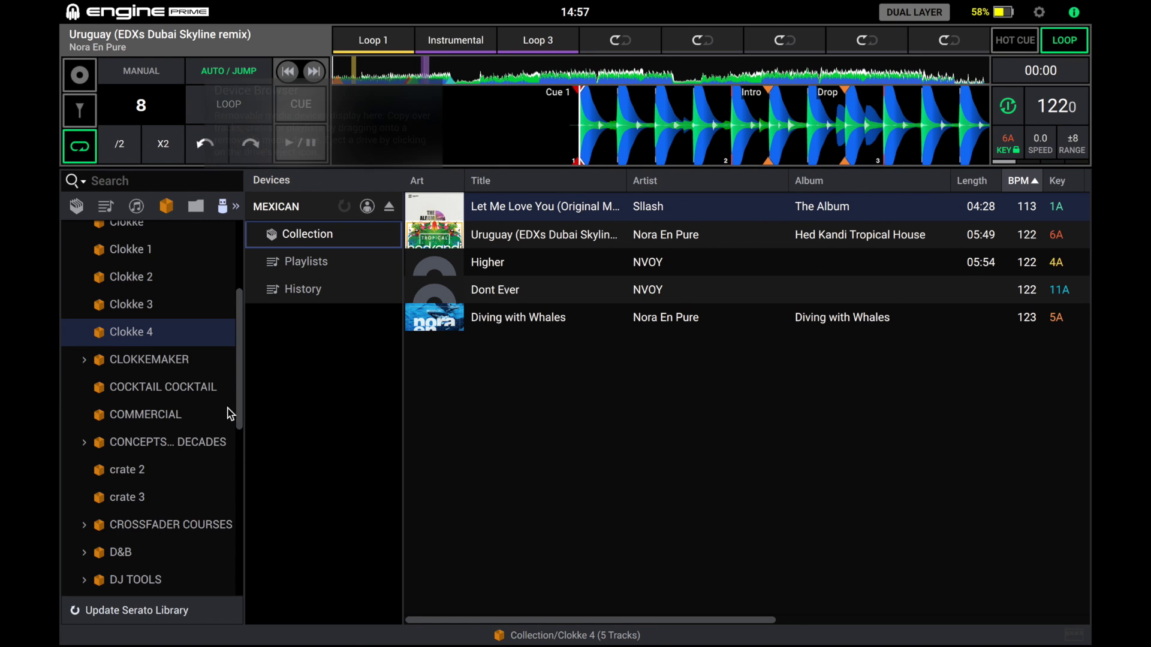
pyautogui.click(99, 335)
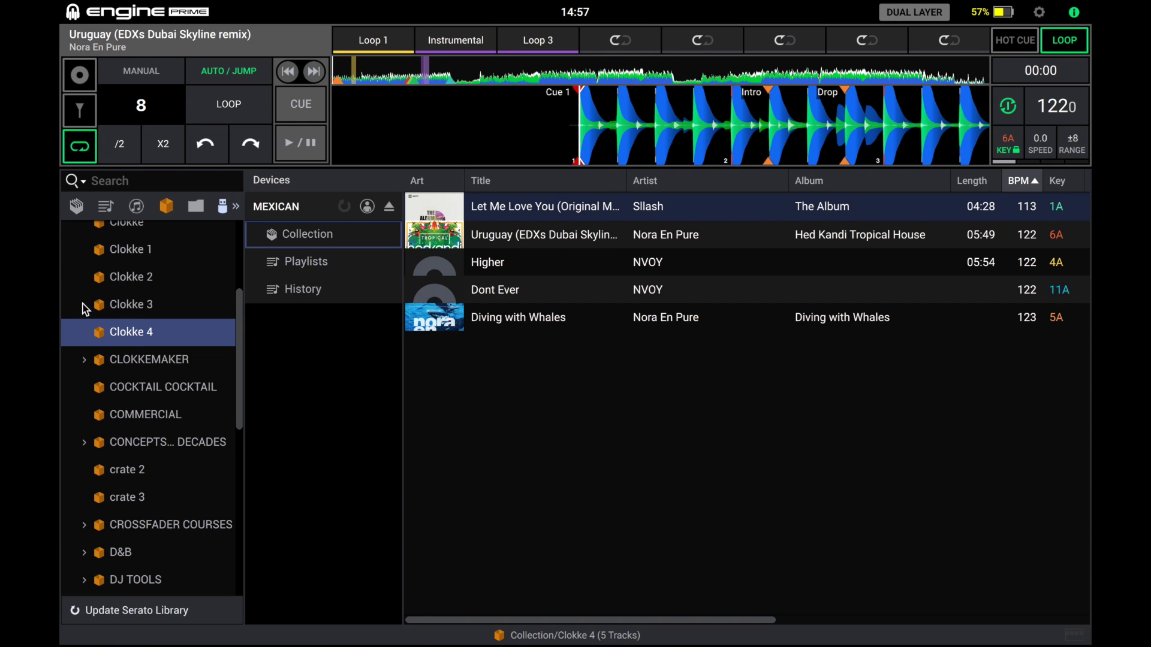
# Step: Create a new empty crate named Test in the Engine library's crates
pyautogui.click(108, 210)
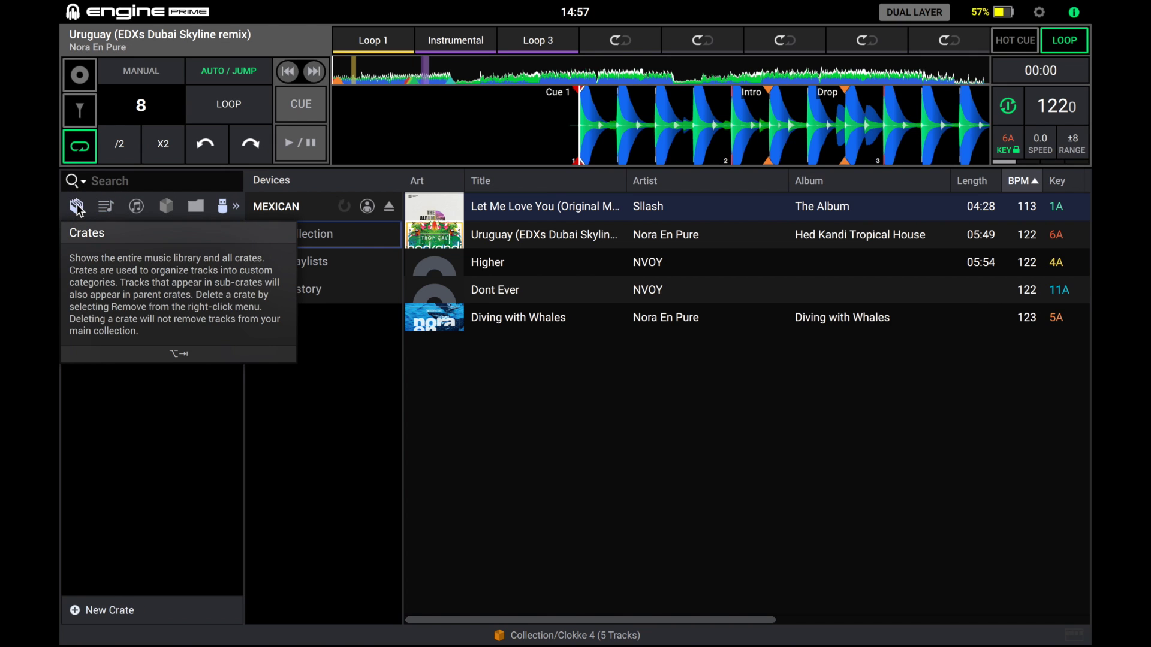
pyautogui.click(77, 207)
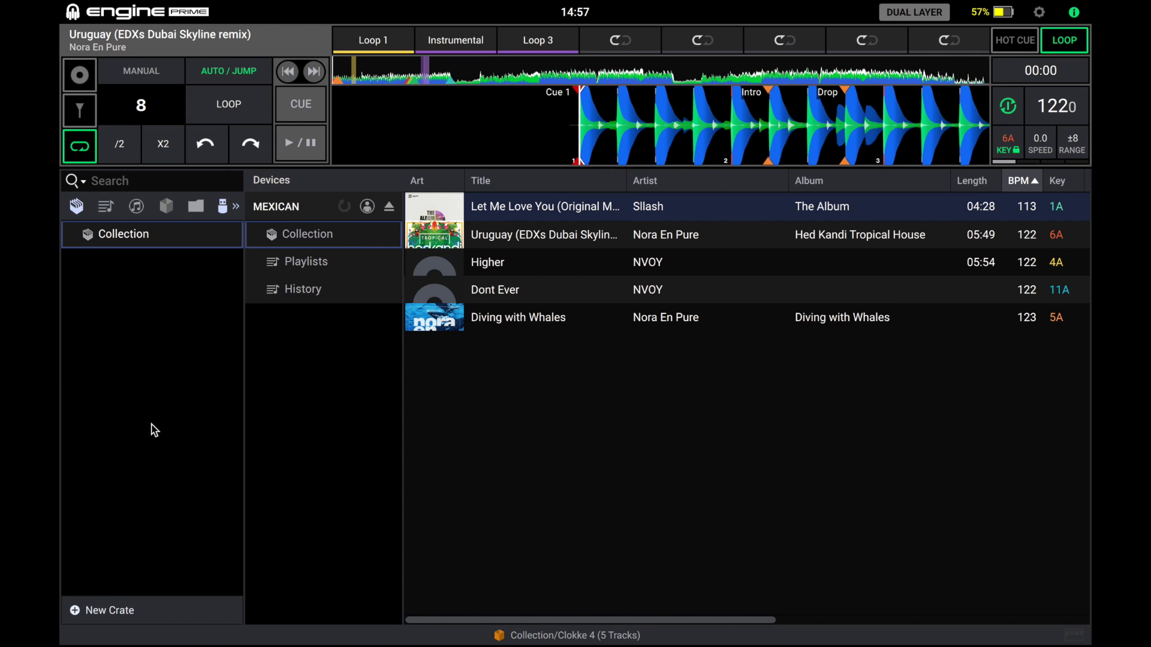
pyautogui.click(119, 610)
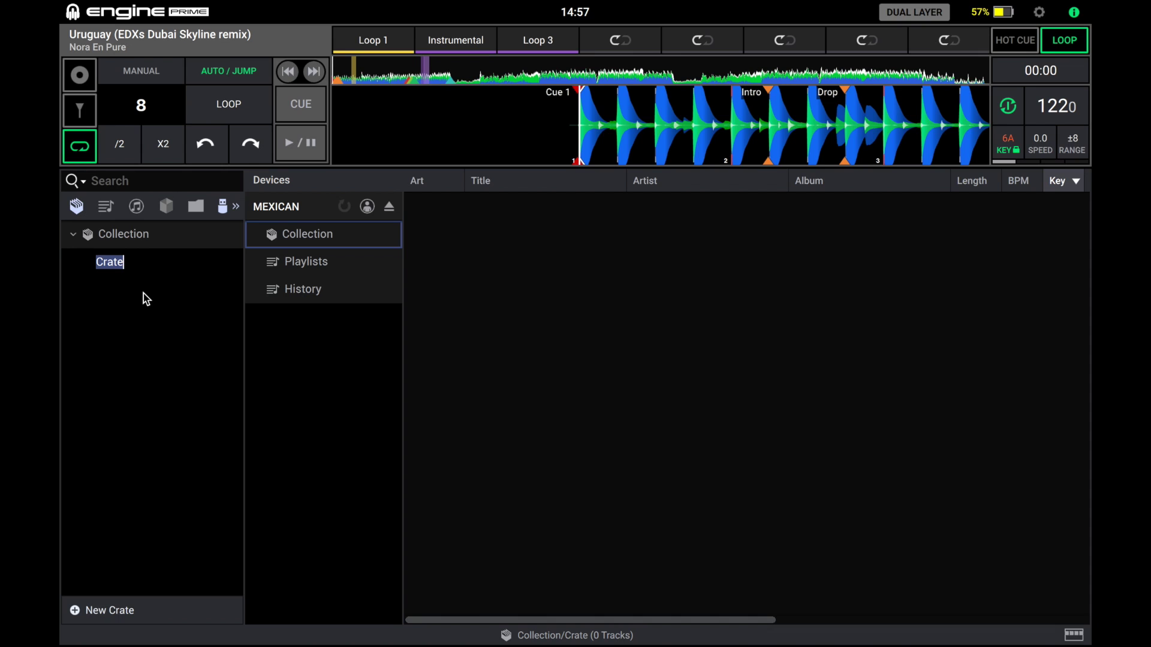
pyautogui.write('Test')
pyautogui.press('Return')
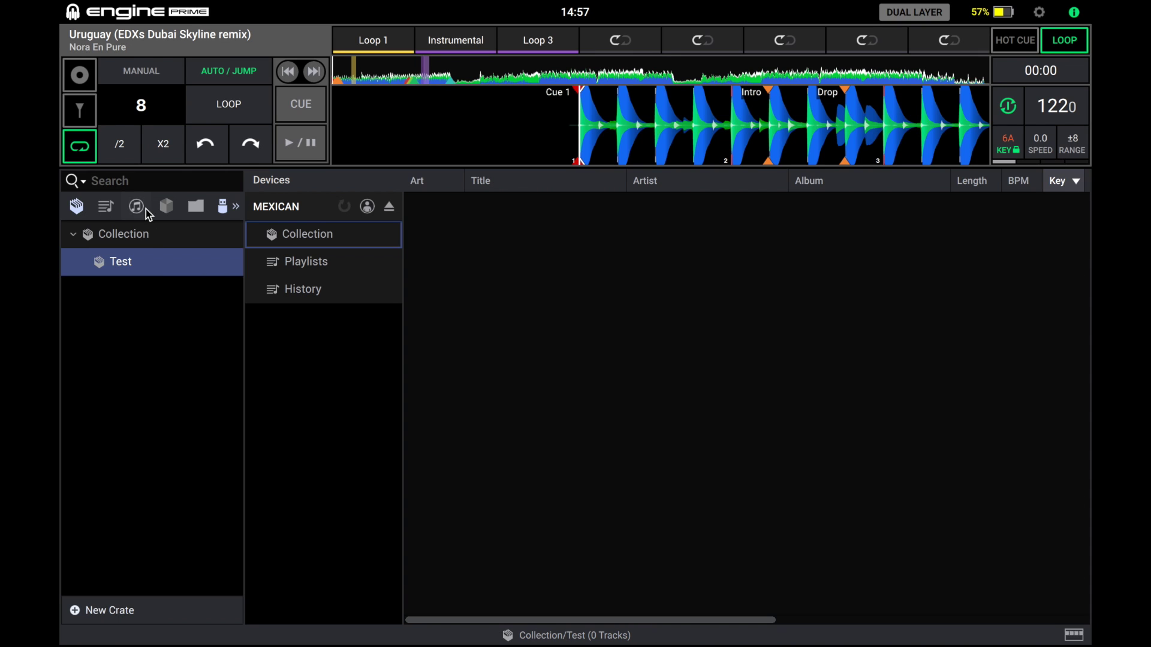
# Step: Go back to the Serato library and open the Clokke 4 crate
pyautogui.click(167, 207)
pyautogui.click(102, 334)
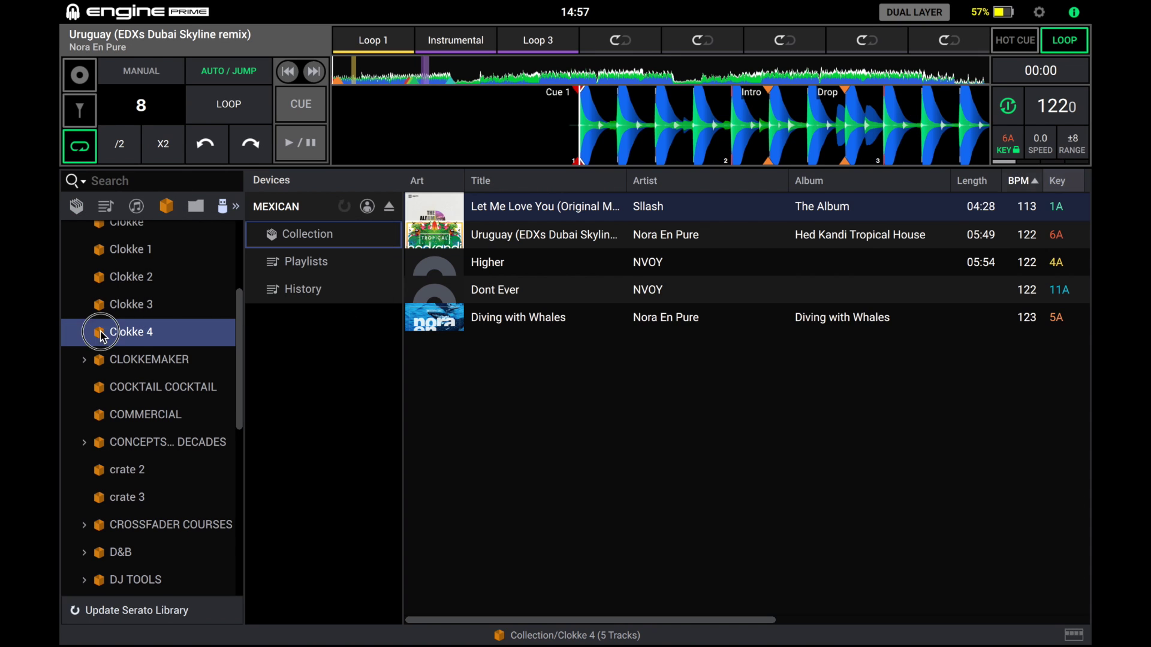
pyautogui.click(71, 226)
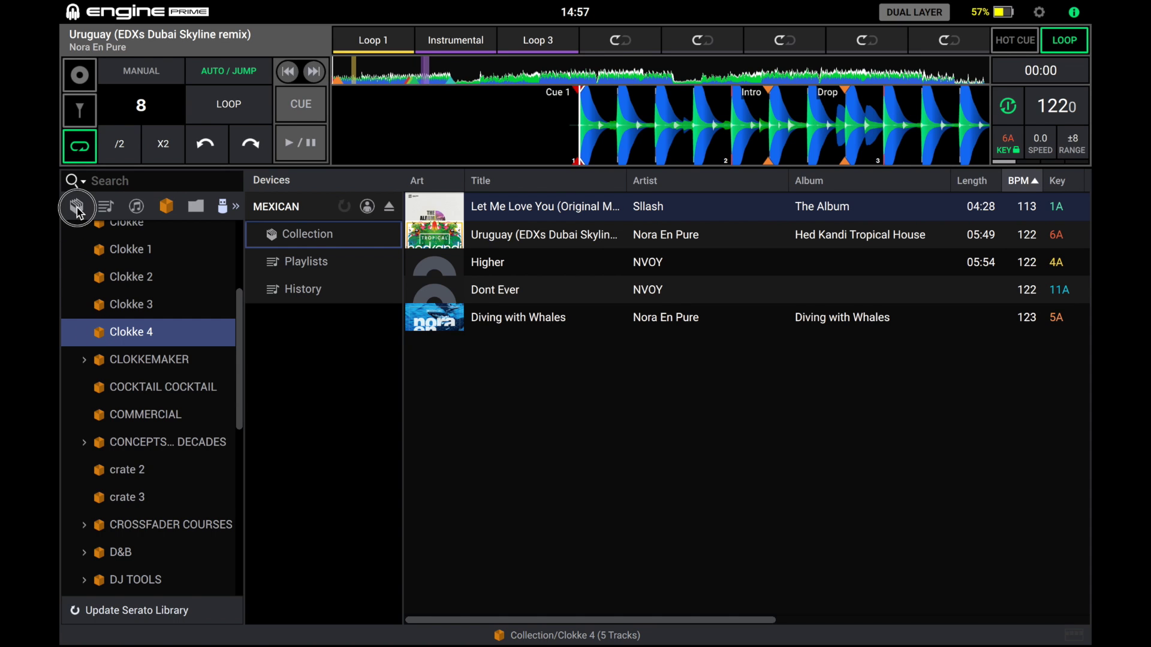
# Step: Add all five Clokke 4 tracks to the Test crate, then copy Test onto the MEXICAN drive's Collection
pyautogui.click(502, 319)
pyautogui.hotkey('ctrl', 'a')
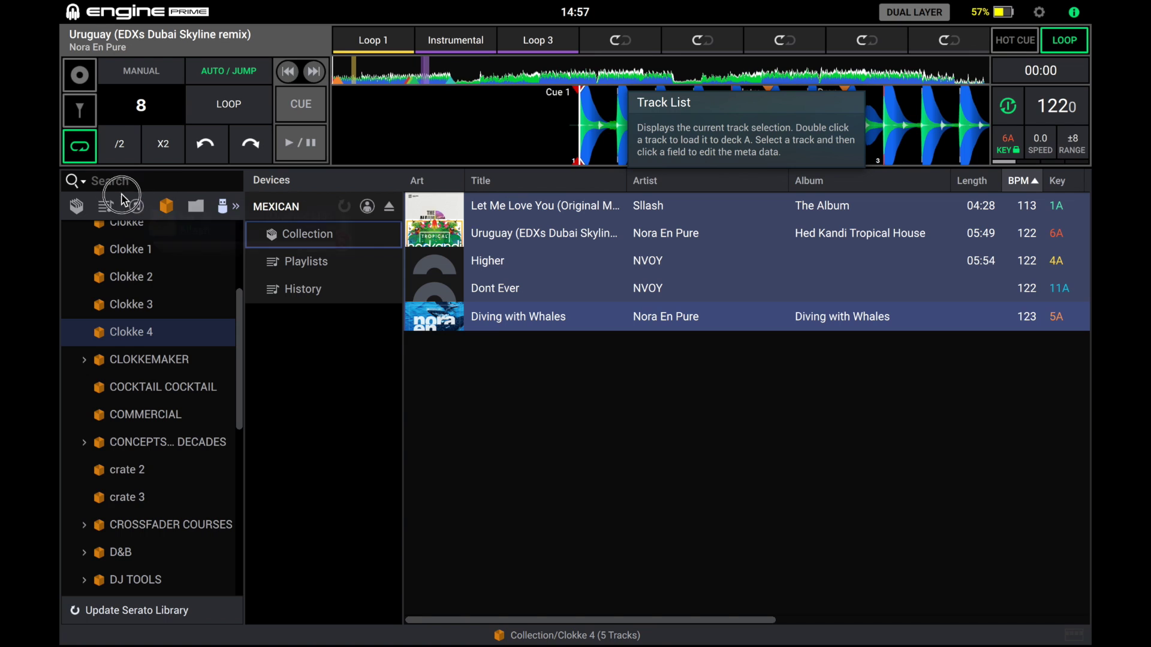
pyautogui.moveTo(122, 196); pyautogui.dragTo(107, 263)
pyautogui.click(132, 267)
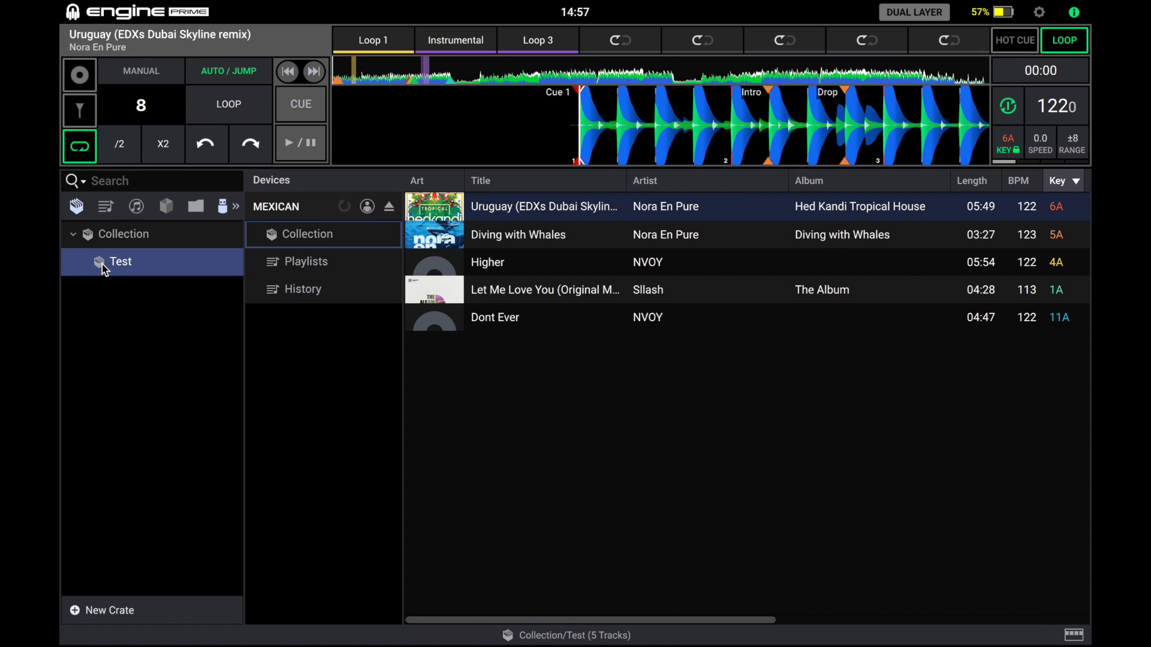
pyautogui.moveTo(209, 257); pyautogui.dragTo(271, 246)
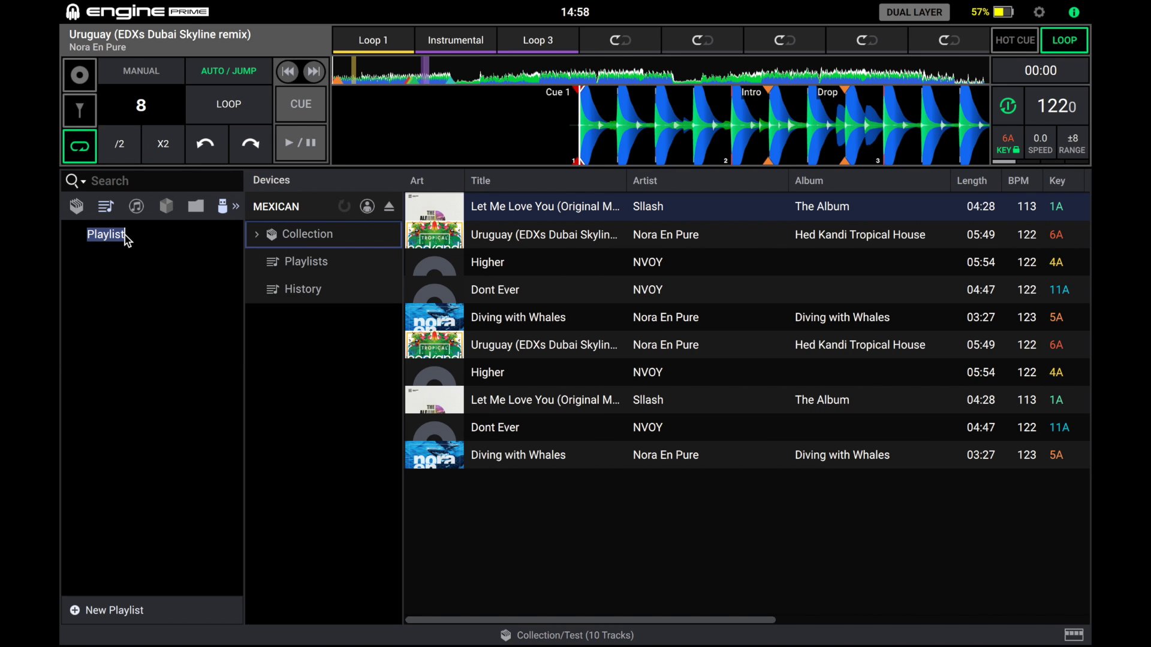
# Step: Name the new playlist Test set and add all ten library tracks to it
pyautogui.write('est pl')
pyautogui.press('Return')
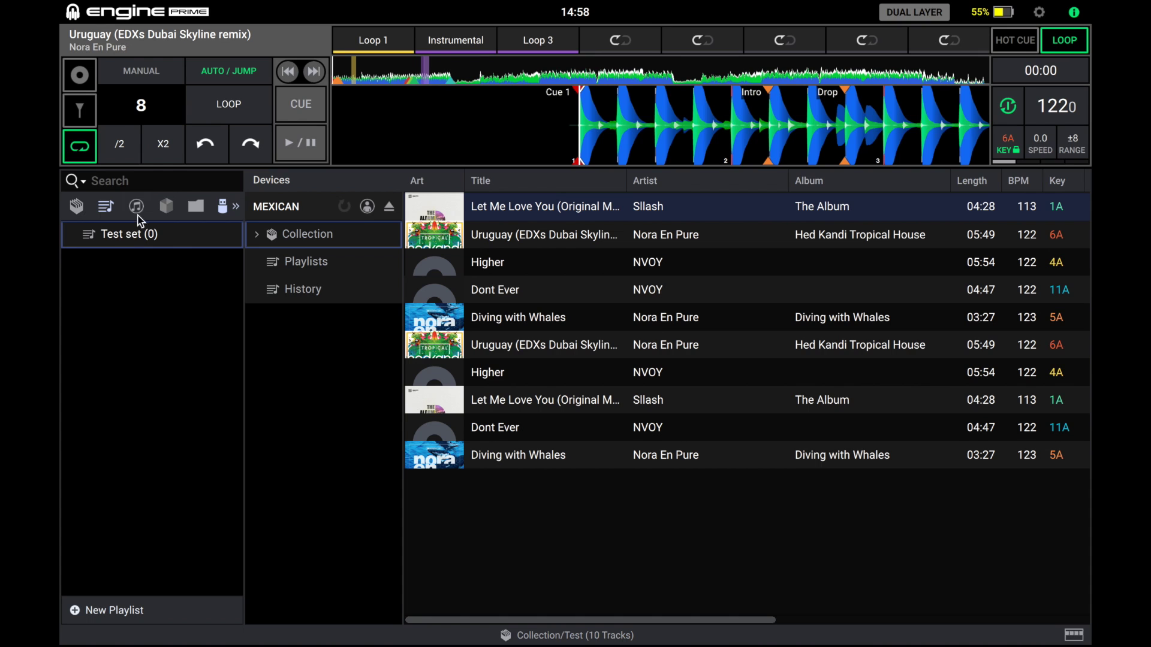
pyautogui.click(166, 207)
pyautogui.click(562, 325)
pyautogui.hotkey('ctrl', 'a')
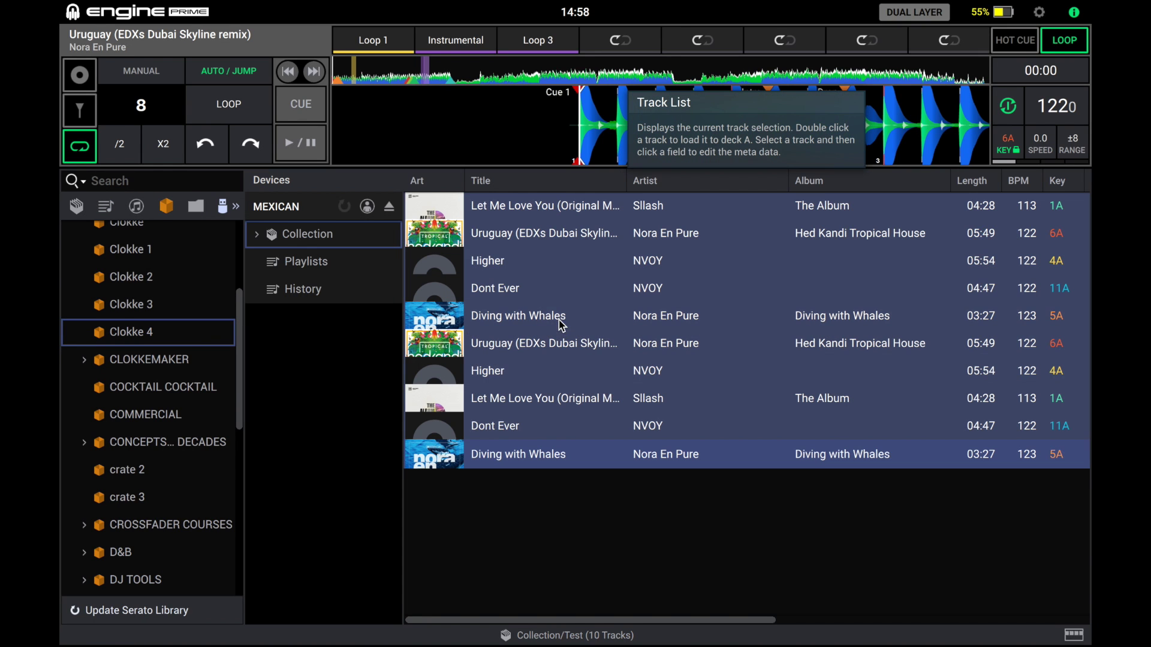
pyautogui.moveTo(525, 236); pyautogui.dragTo(113, 237)
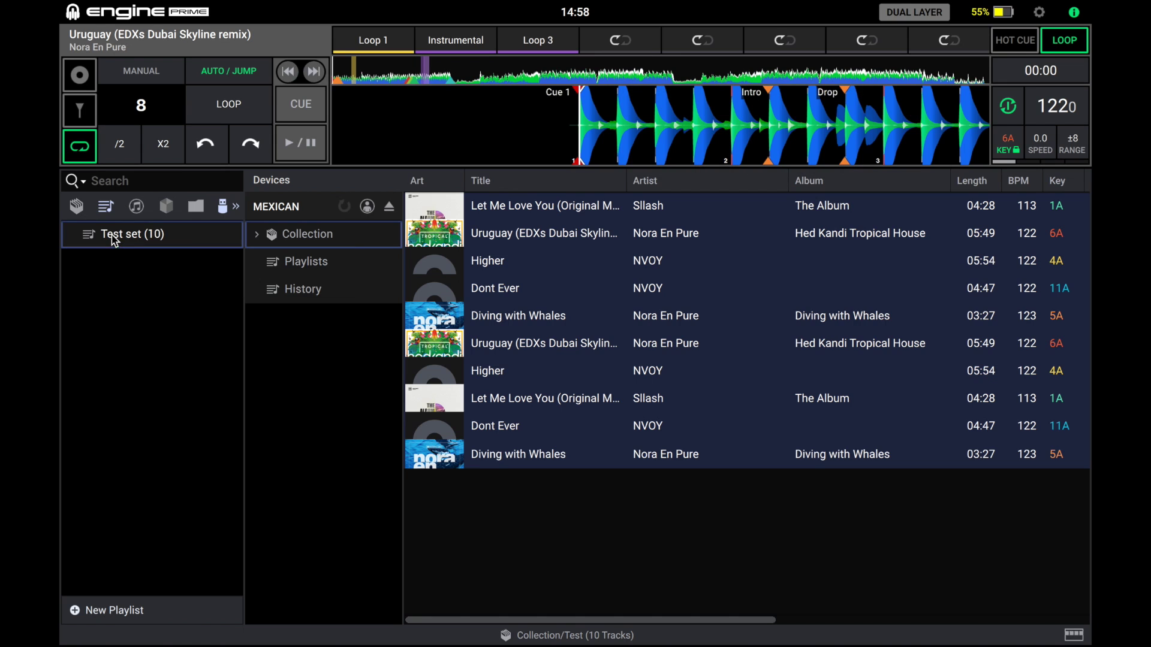
# Step: Copy the Test set playlist onto the MEXICAN drive's Playlists and select the Diving with Whales track
pyautogui.moveTo(94, 251); pyautogui.dragTo(295, 273)
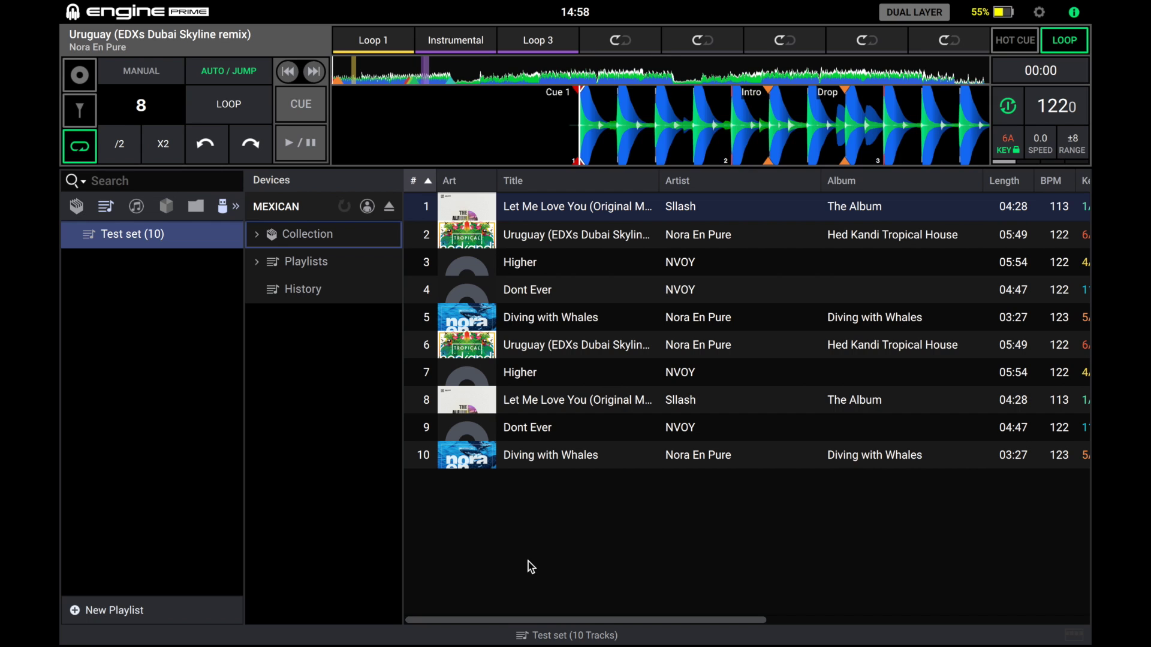
pyautogui.moveTo(521, 551)
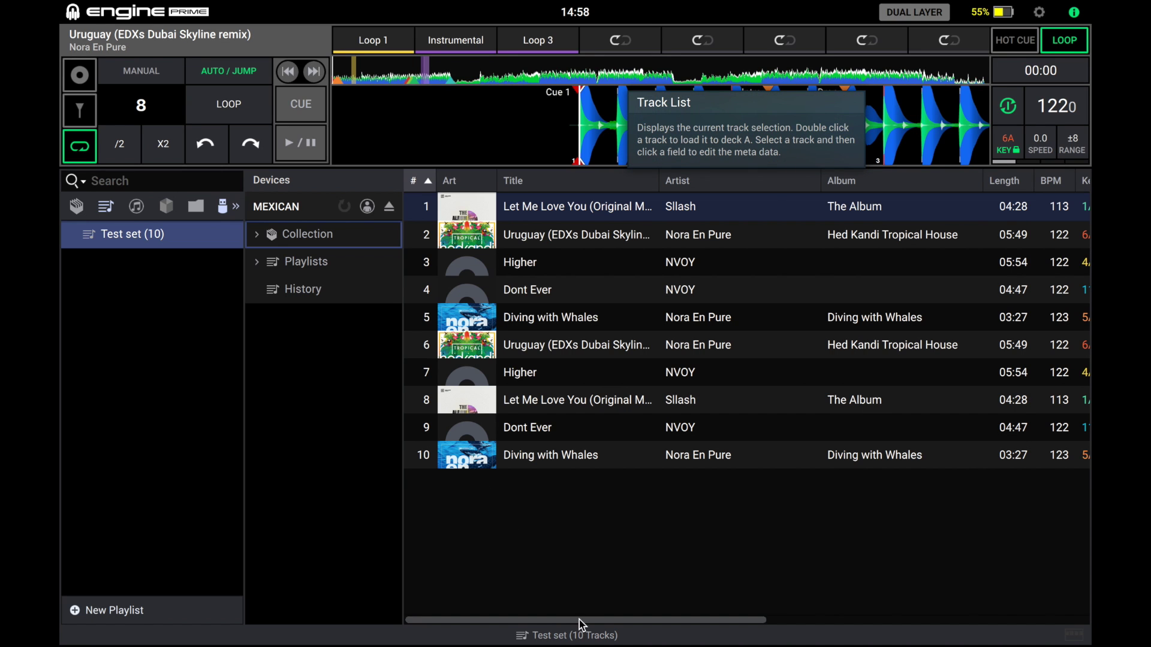
pyautogui.click(600, 460)
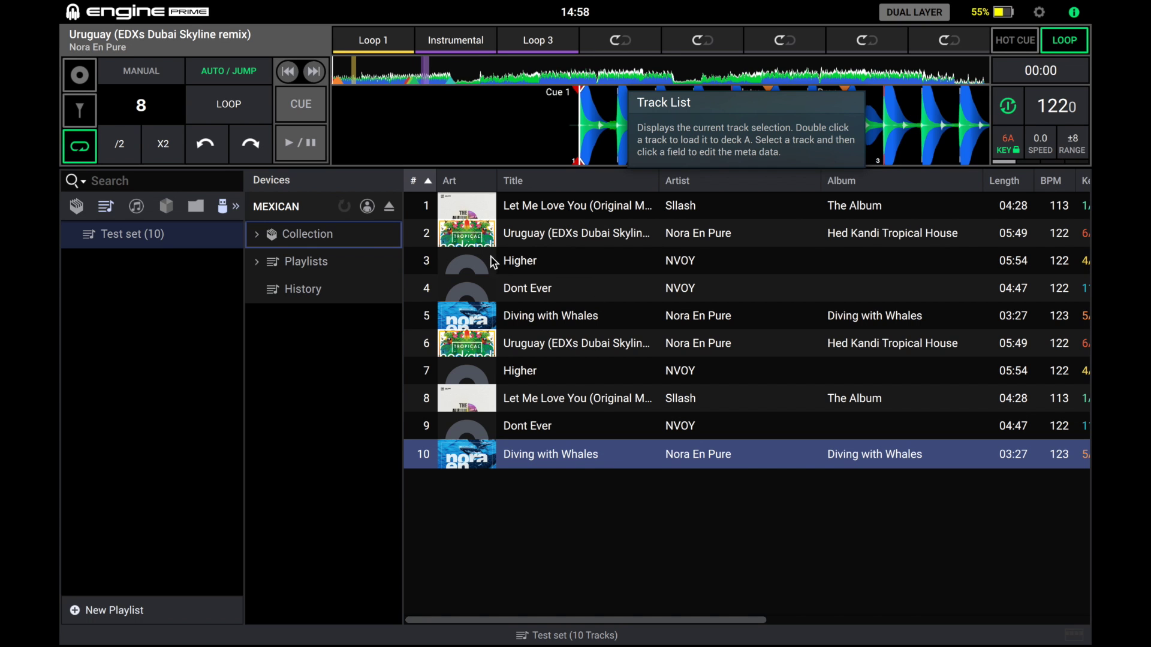
pyautogui.click(368, 206)
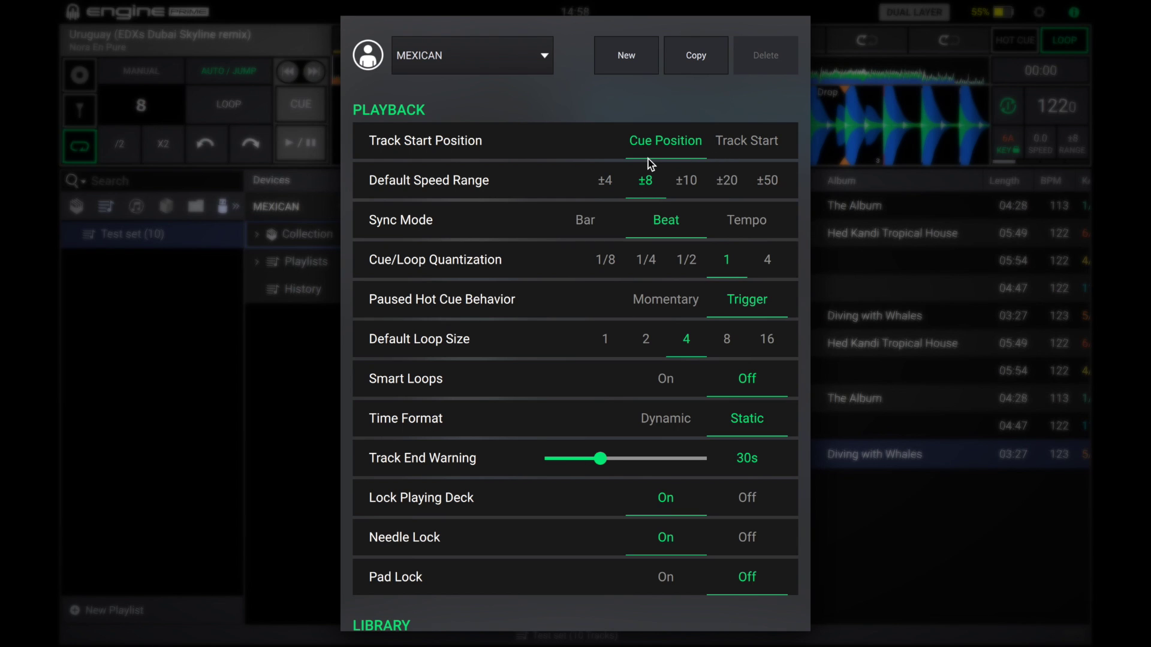
pyautogui.click(728, 147)
pyautogui.click(678, 141)
pyautogui.click(753, 228)
pyautogui.click(667, 223)
pyautogui.scroll(-5, 592, 447)
pyautogui.scroll(5, 570, 512)
# Step: Close the preferences and eject the MEXICAN drive from the Devices panel
pyautogui.click(282, 344)
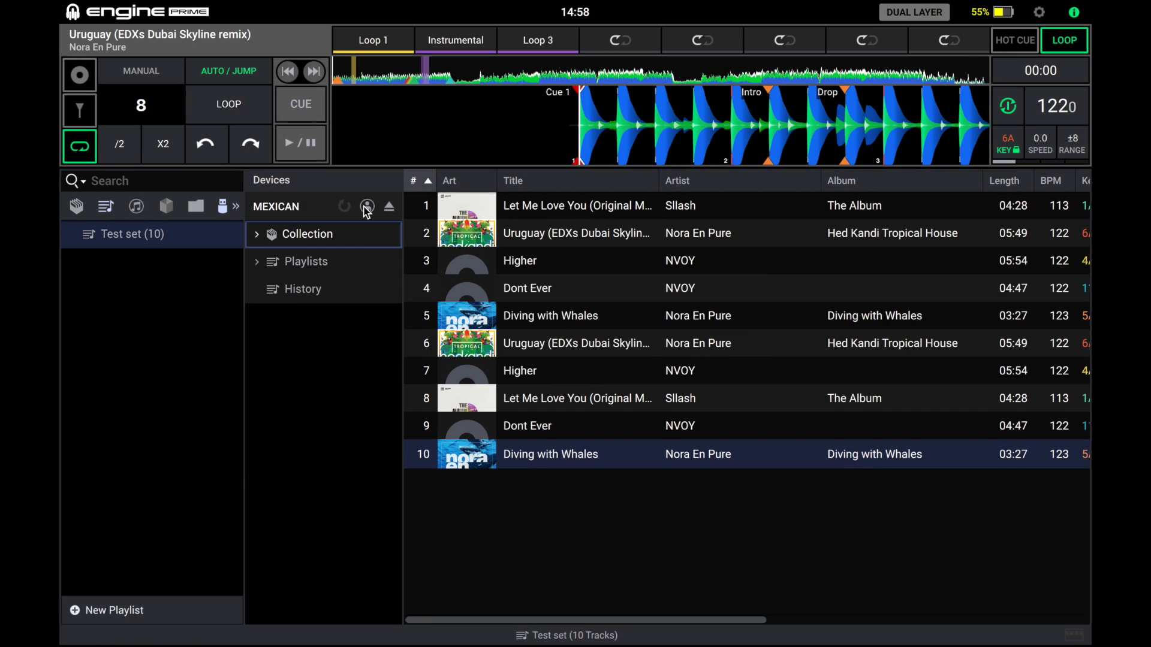
pyautogui.click(388, 208)
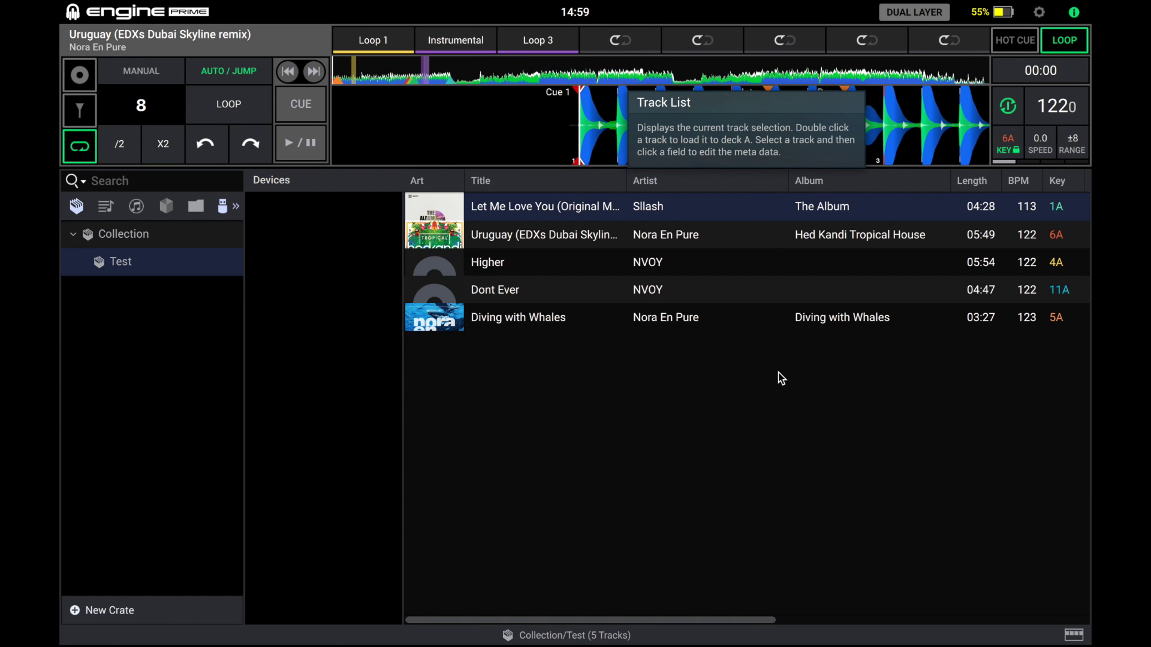
pyautogui.moveTo(373, 367)
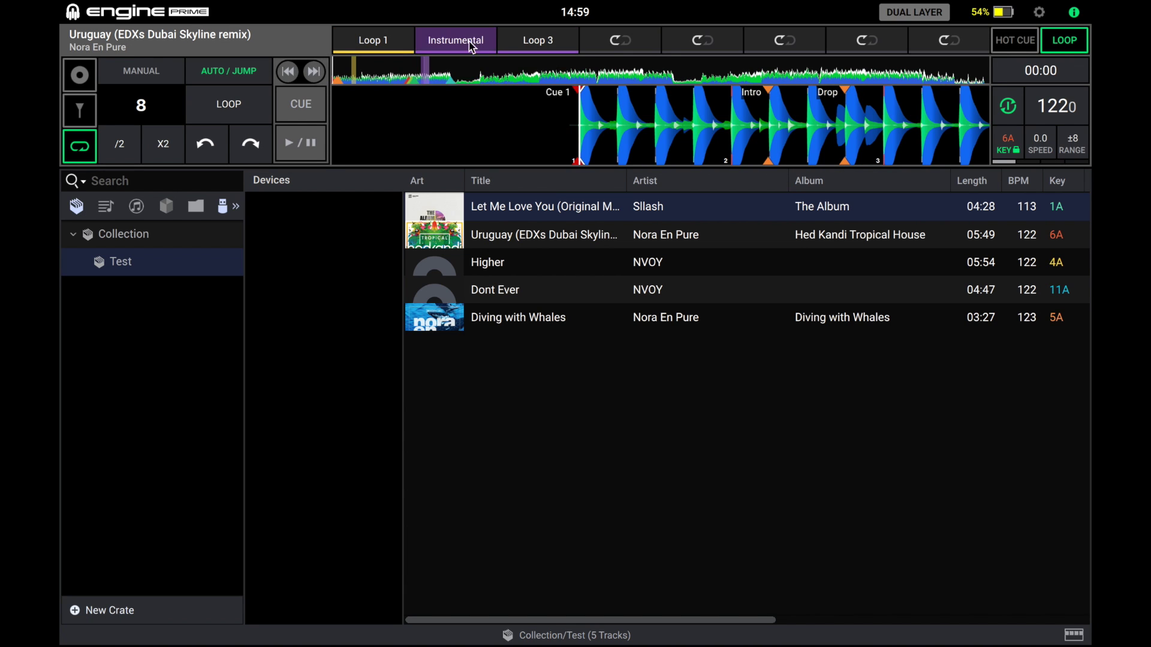
pyautogui.moveTo(552, 47)
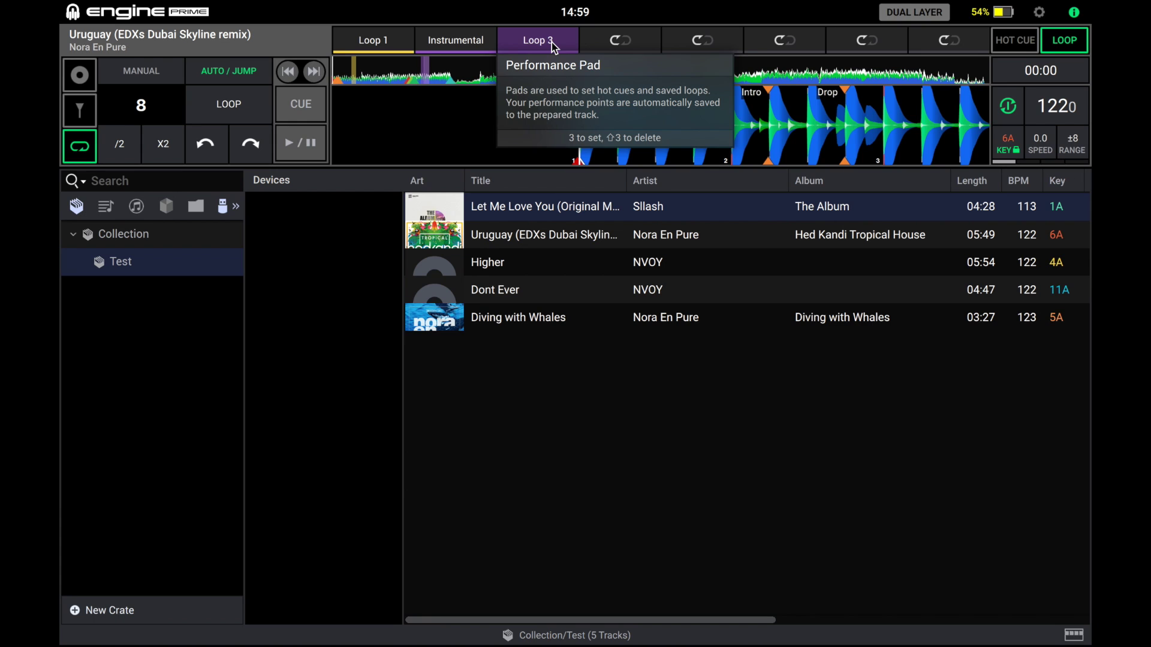
pyautogui.moveTo(559, 280)
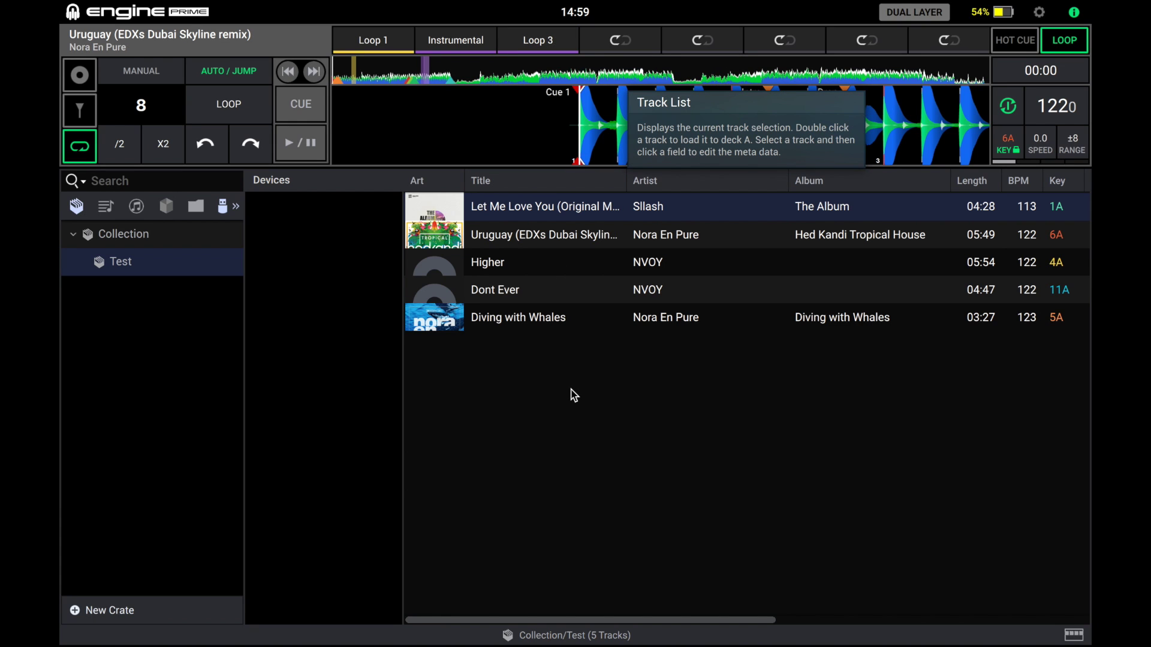